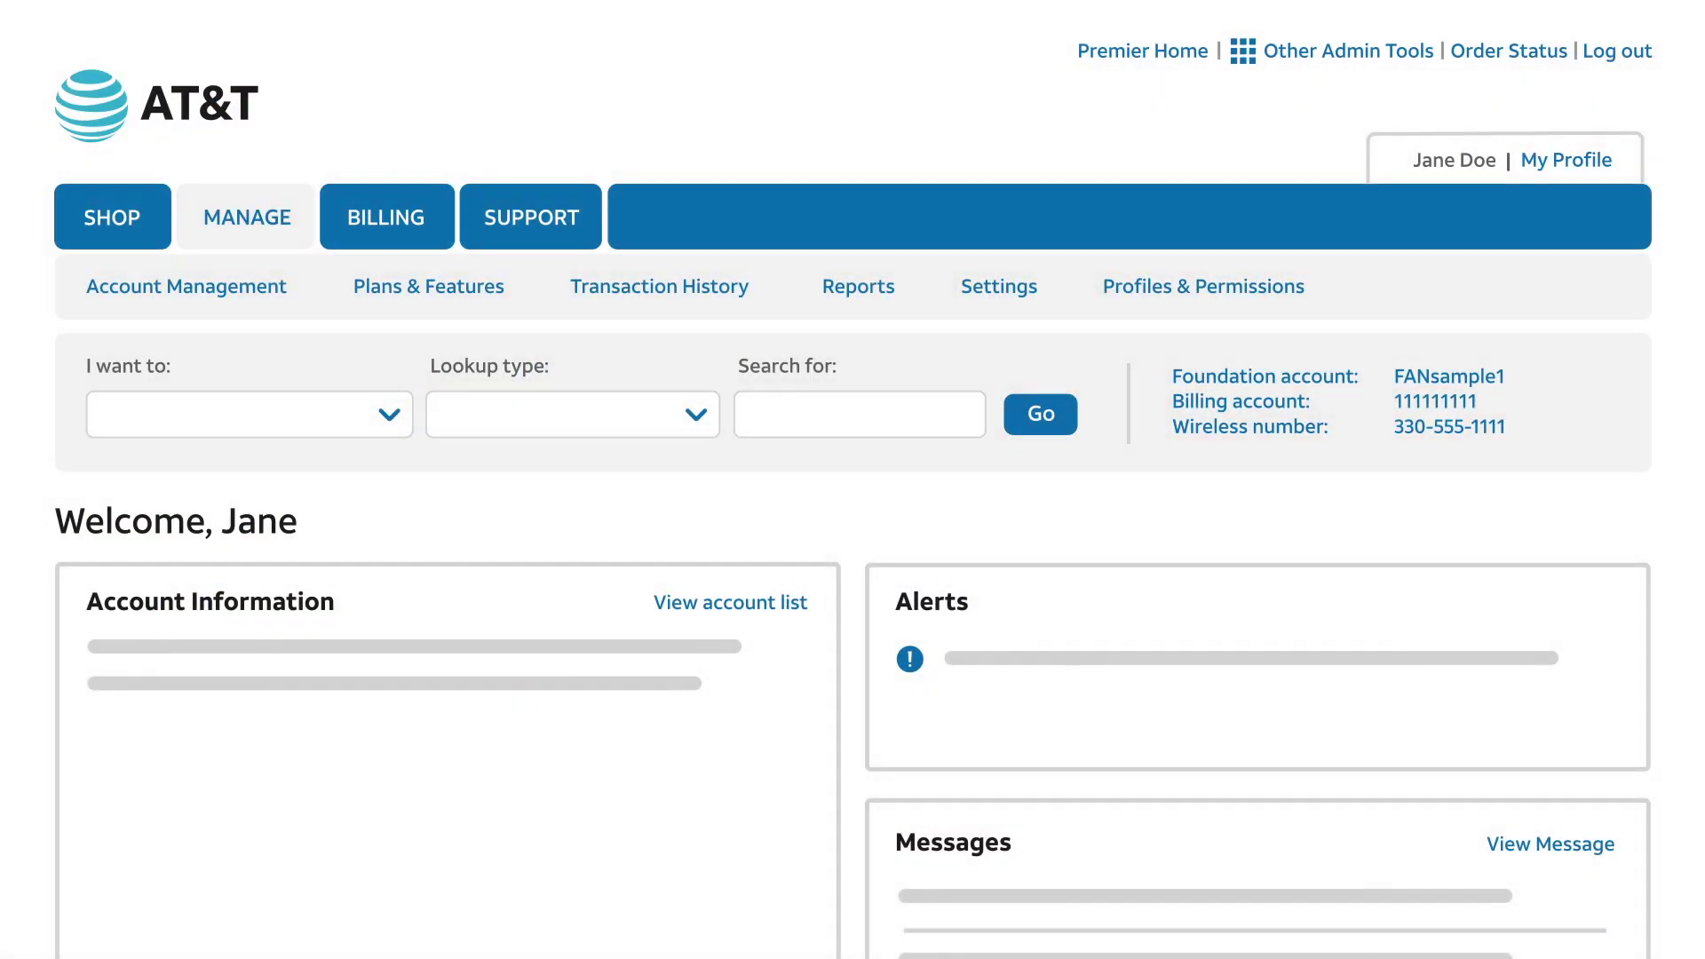
- Go to Reports > Request Reports and open the Upgrade Eligibility Report request form
click(866, 295)
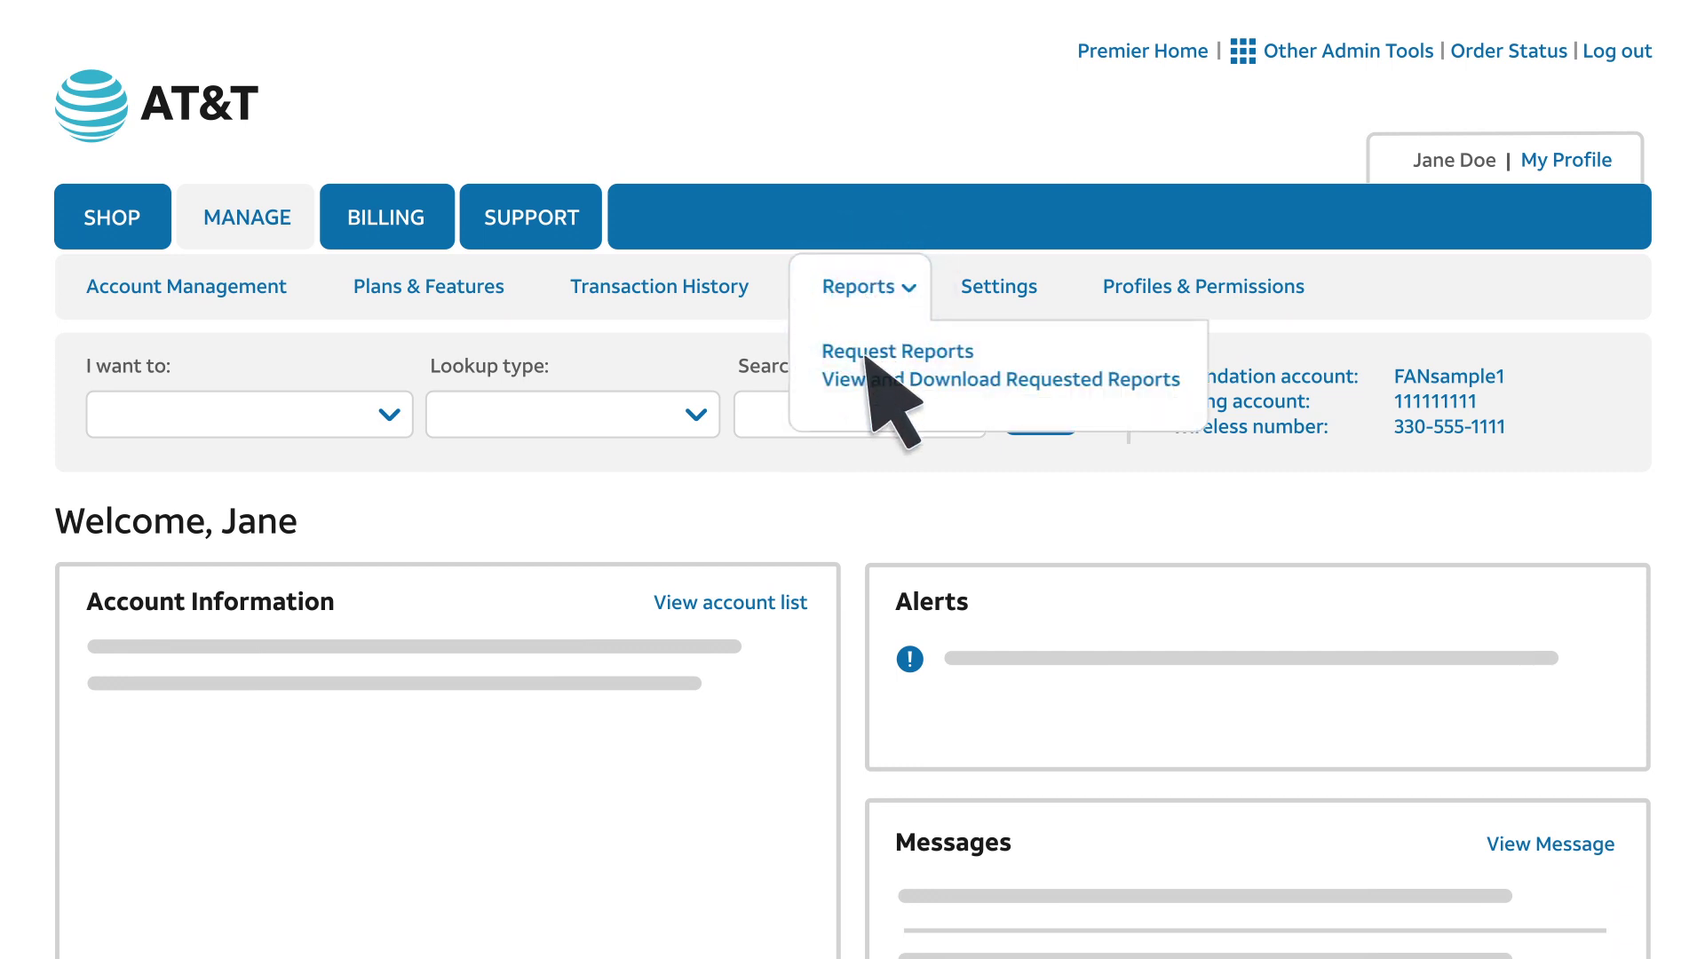
click(868, 355)
scroll(810, 418, down, 9)
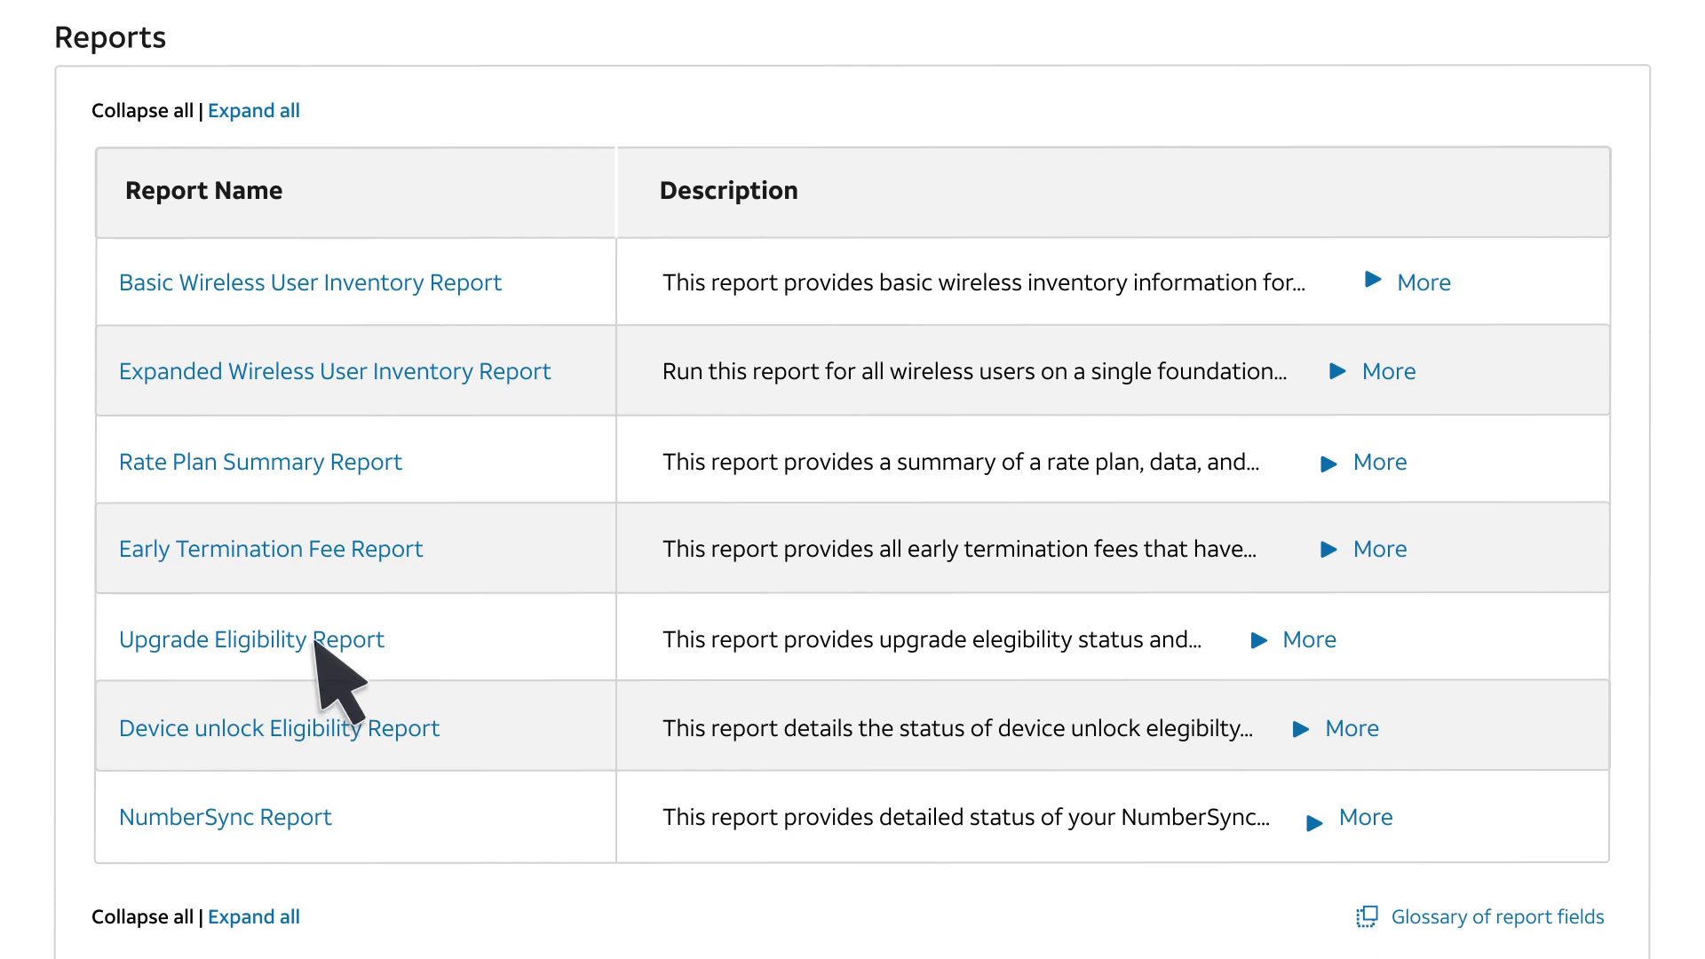
click(330, 662)
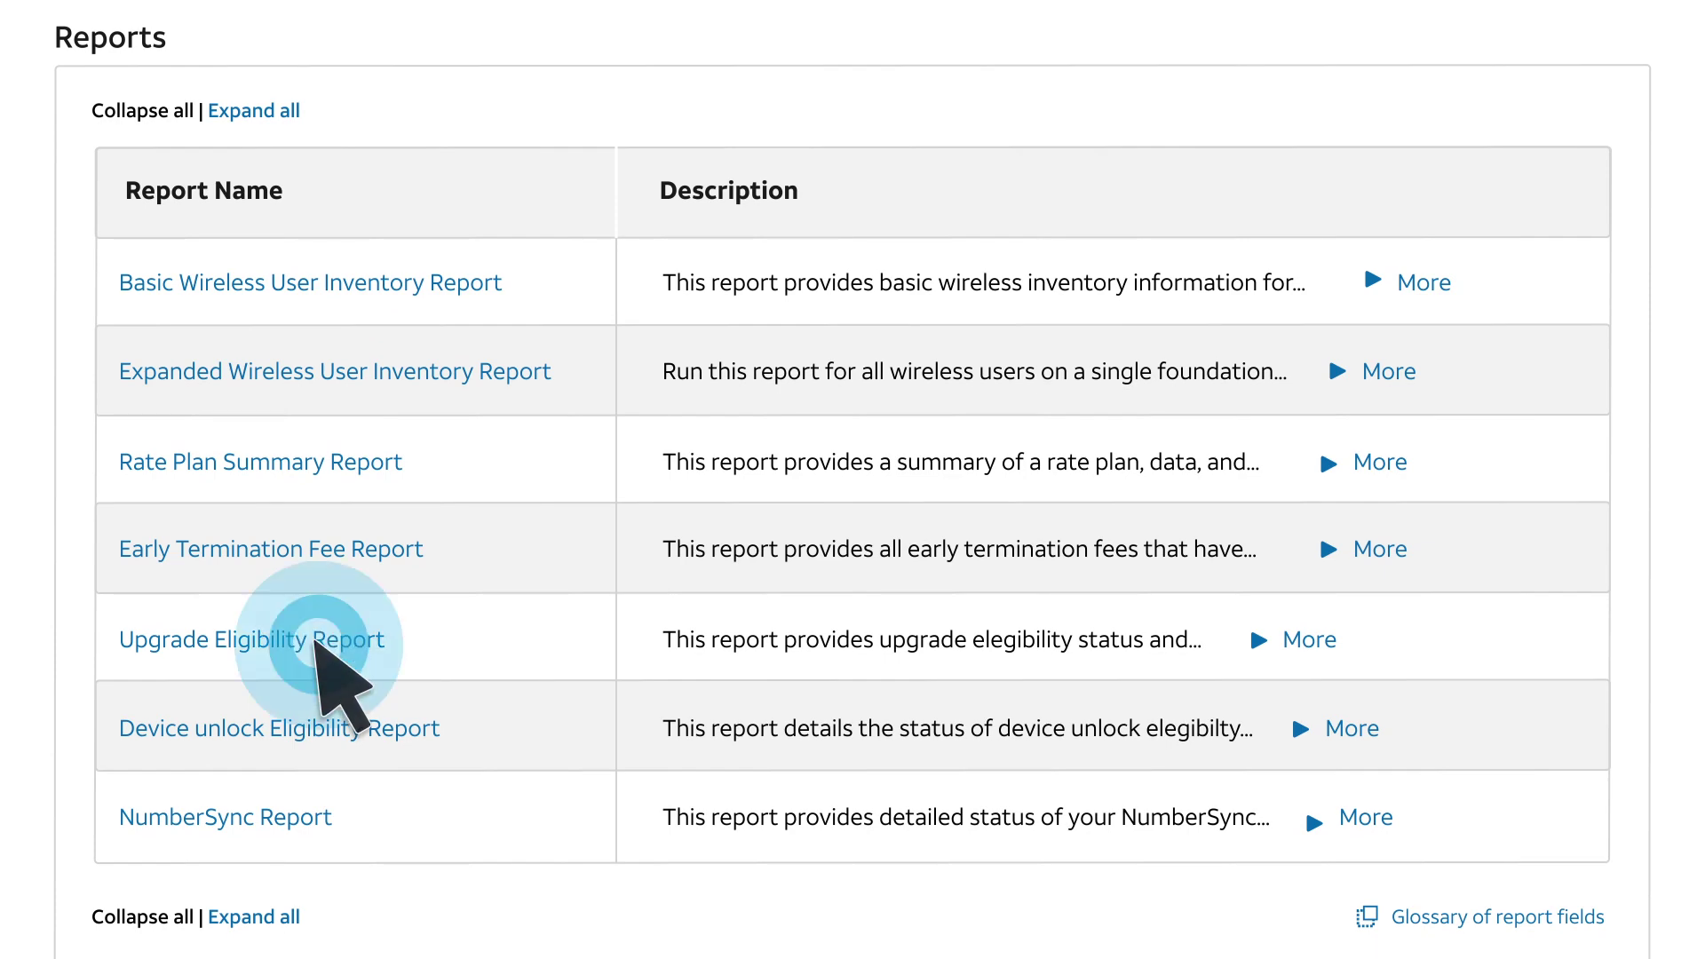
scroll(337, 684, down, 9)
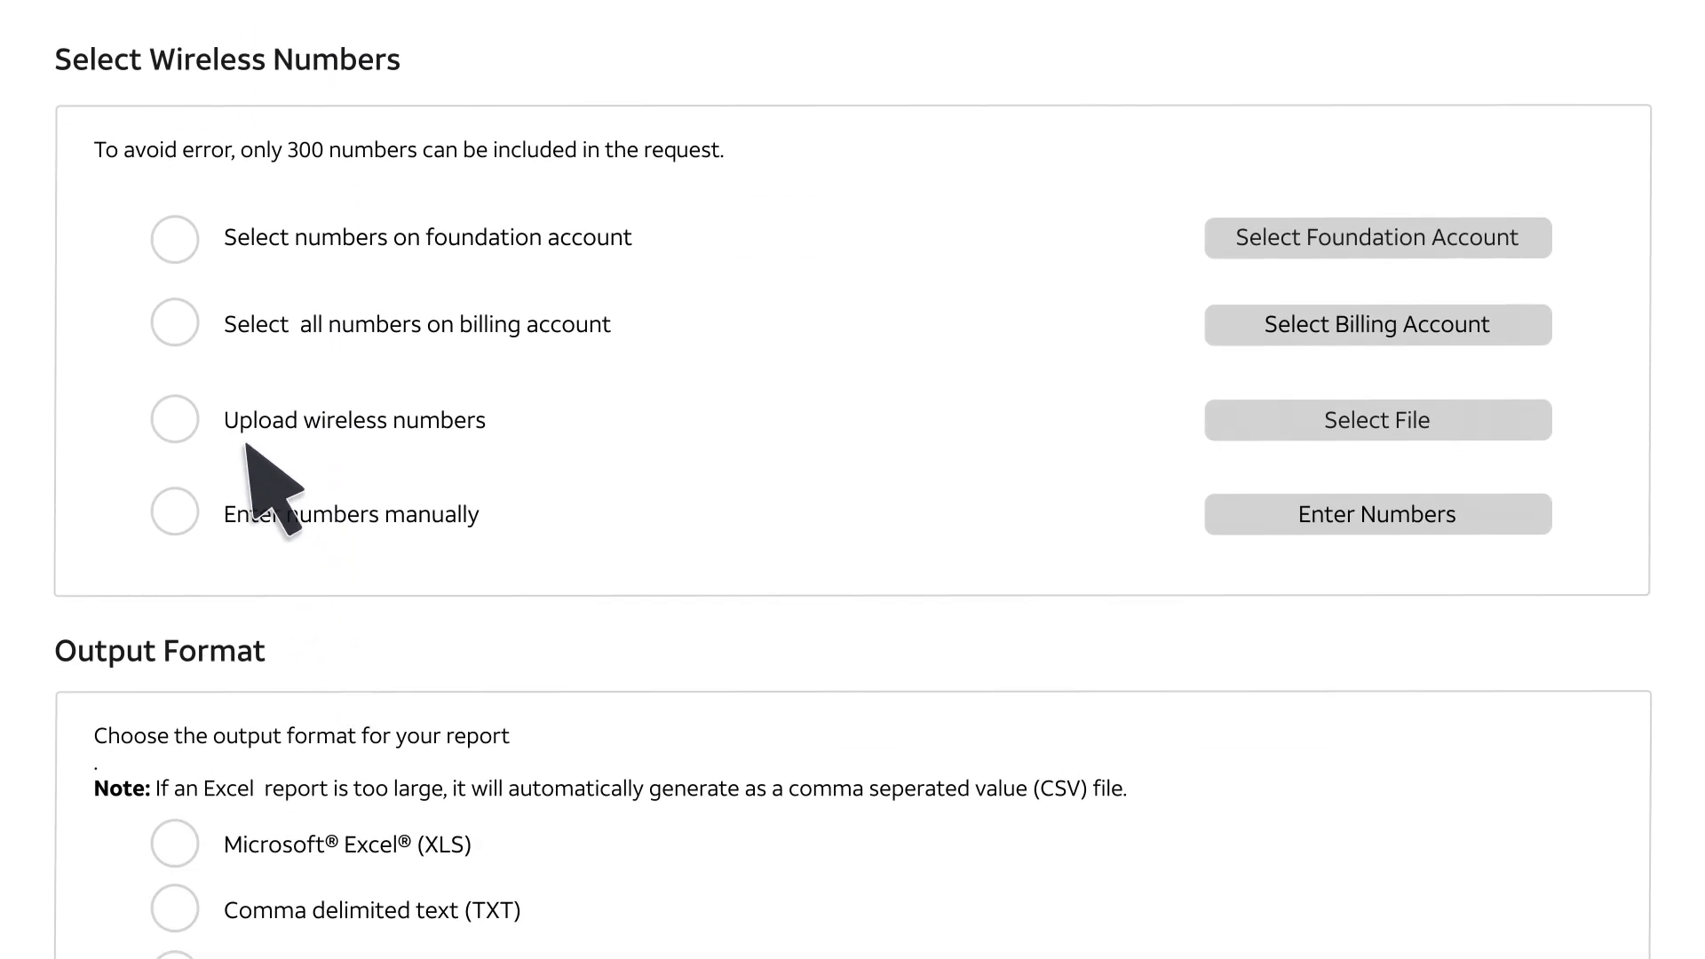
- Set the report to use uploaded wireless numbers with Microsoft Excel (XLS) output
click(176, 239)
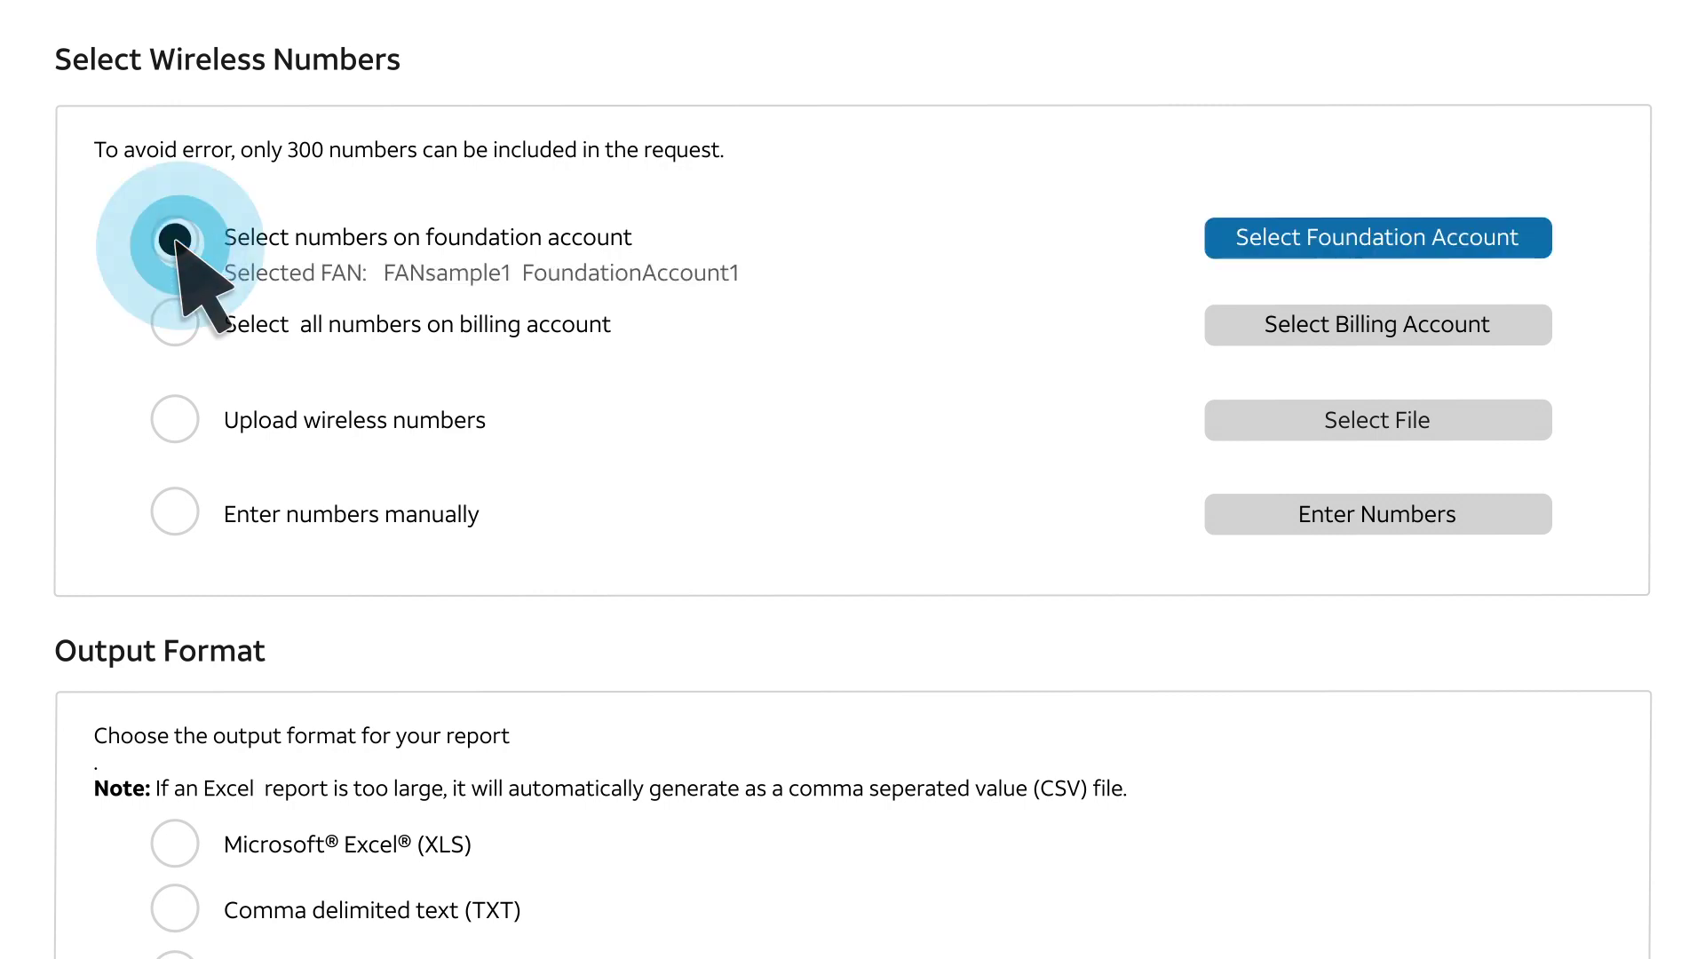
click(171, 334)
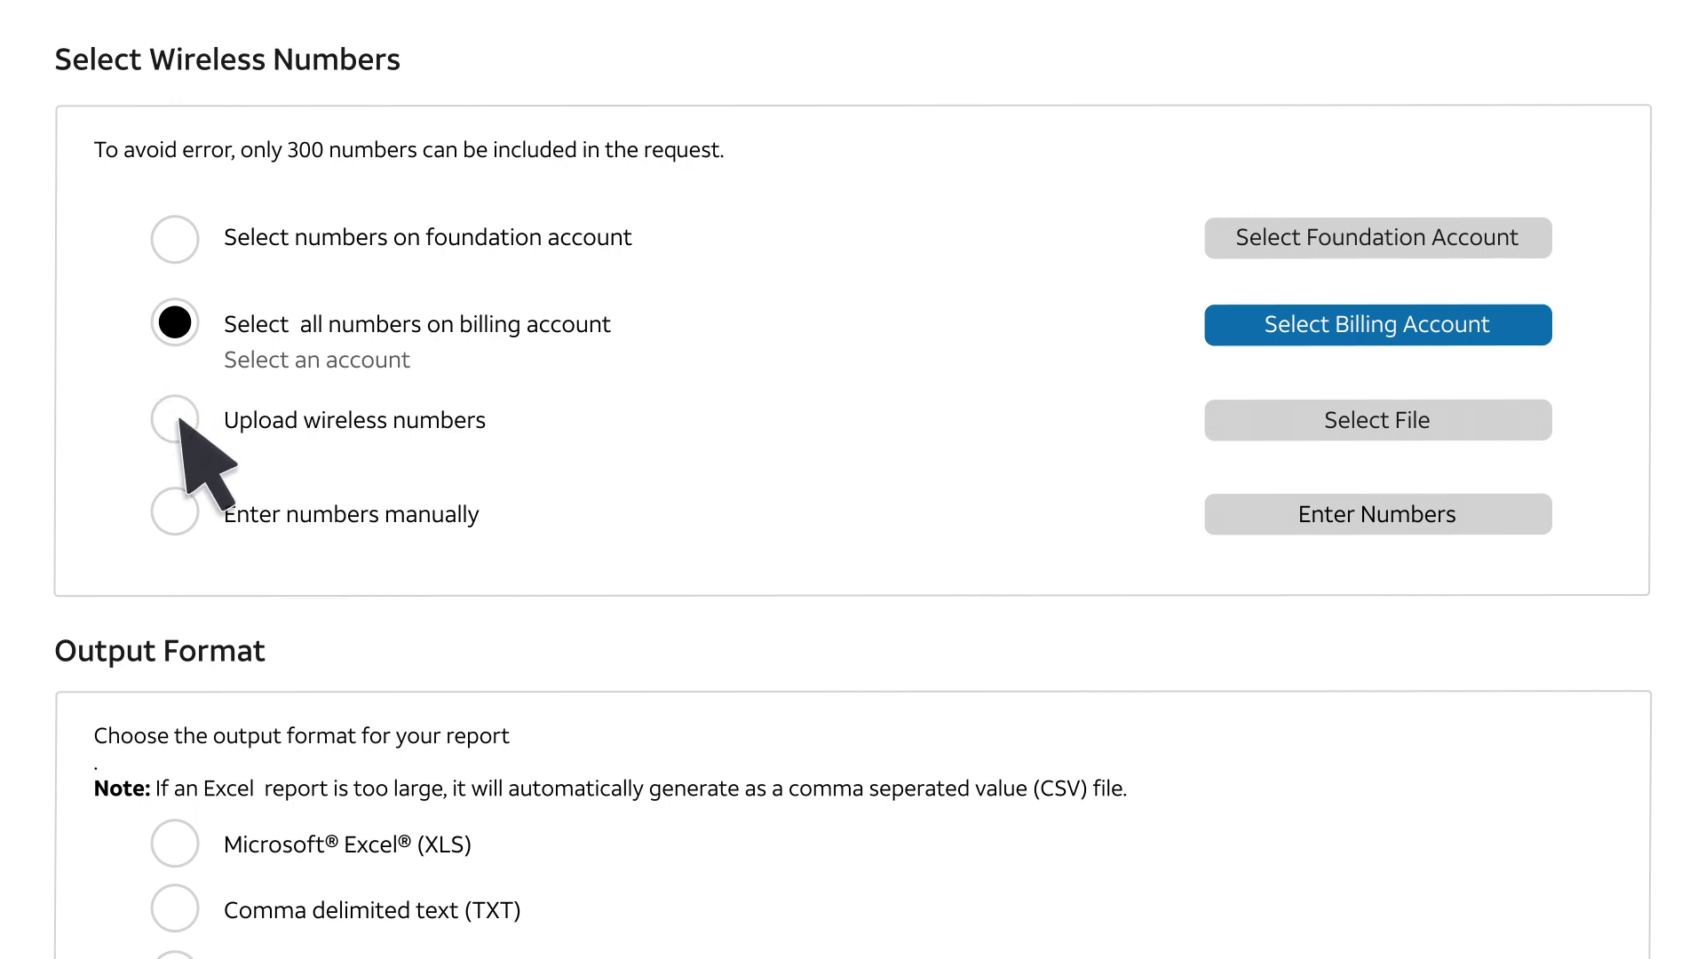
click(178, 419)
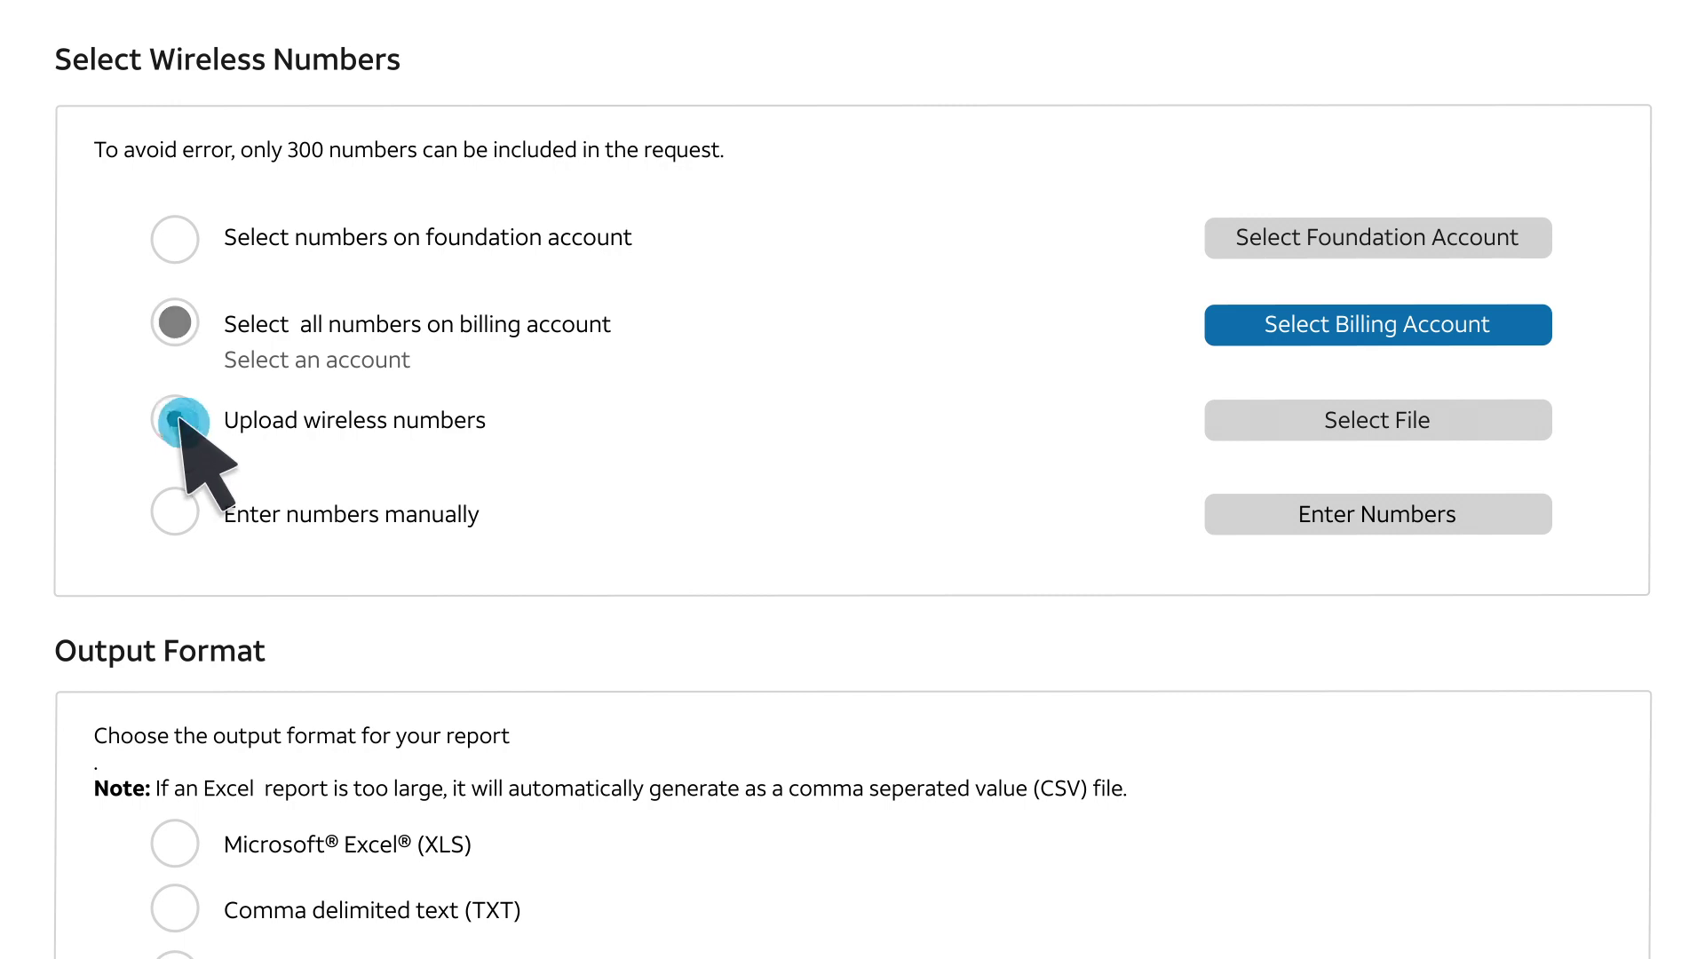
click(174, 513)
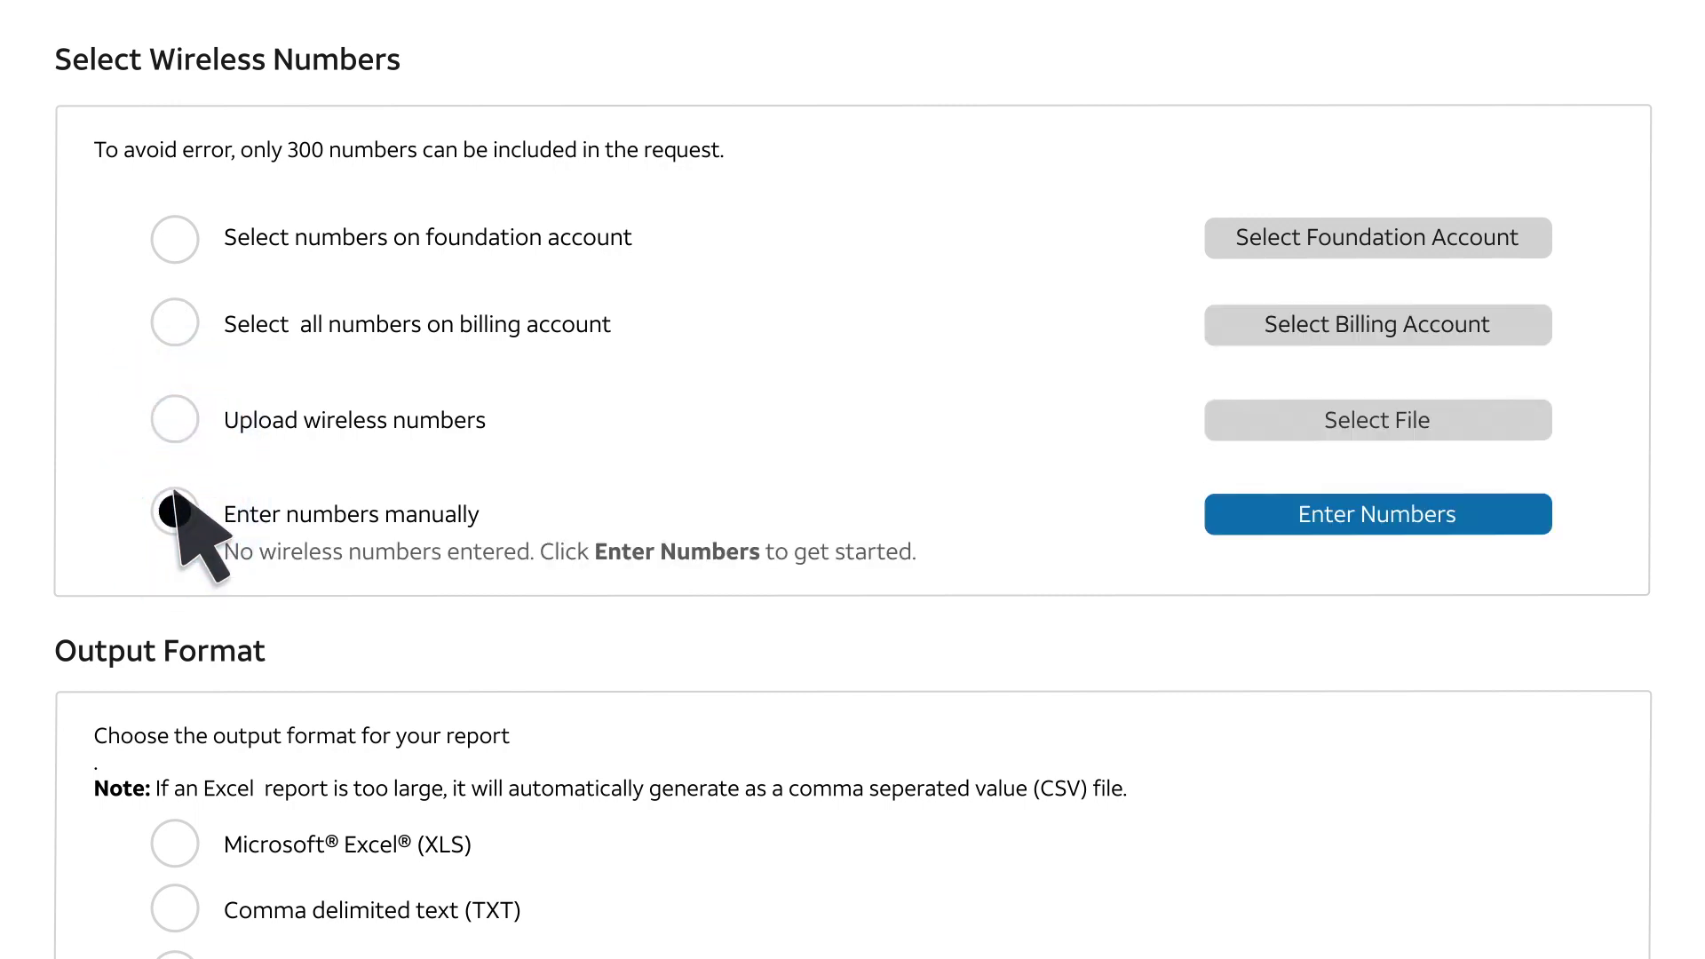
click(175, 418)
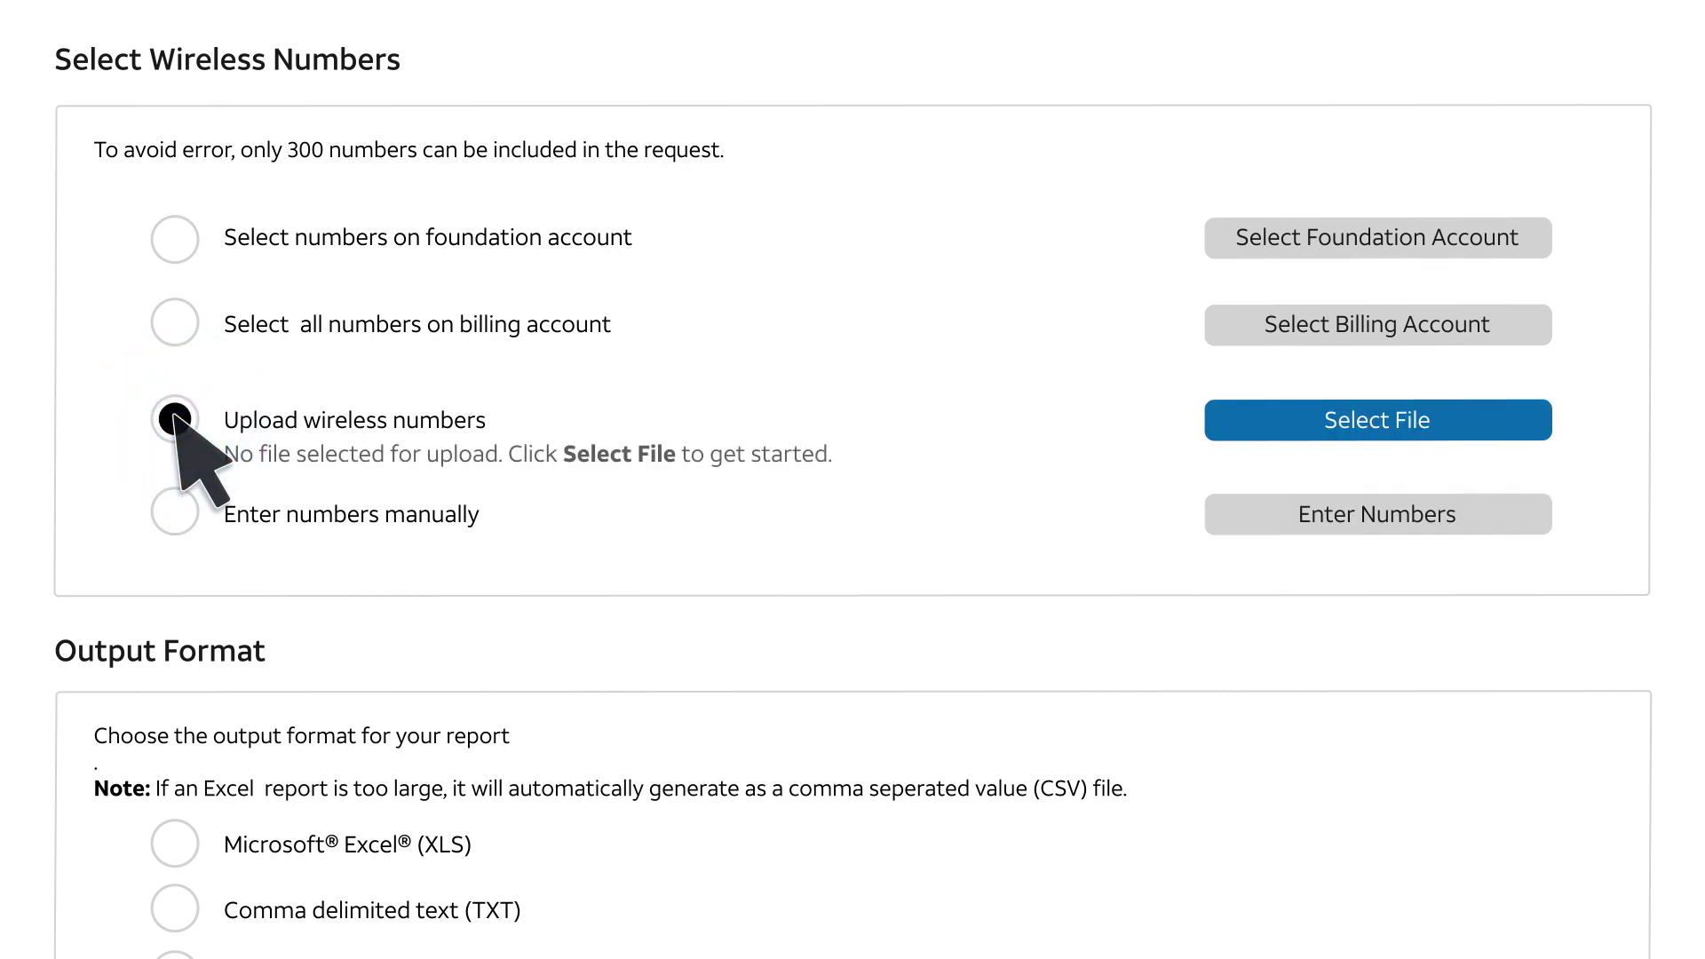
scroll(175, 415, down, 4)
scroll(175, 415, down, 1)
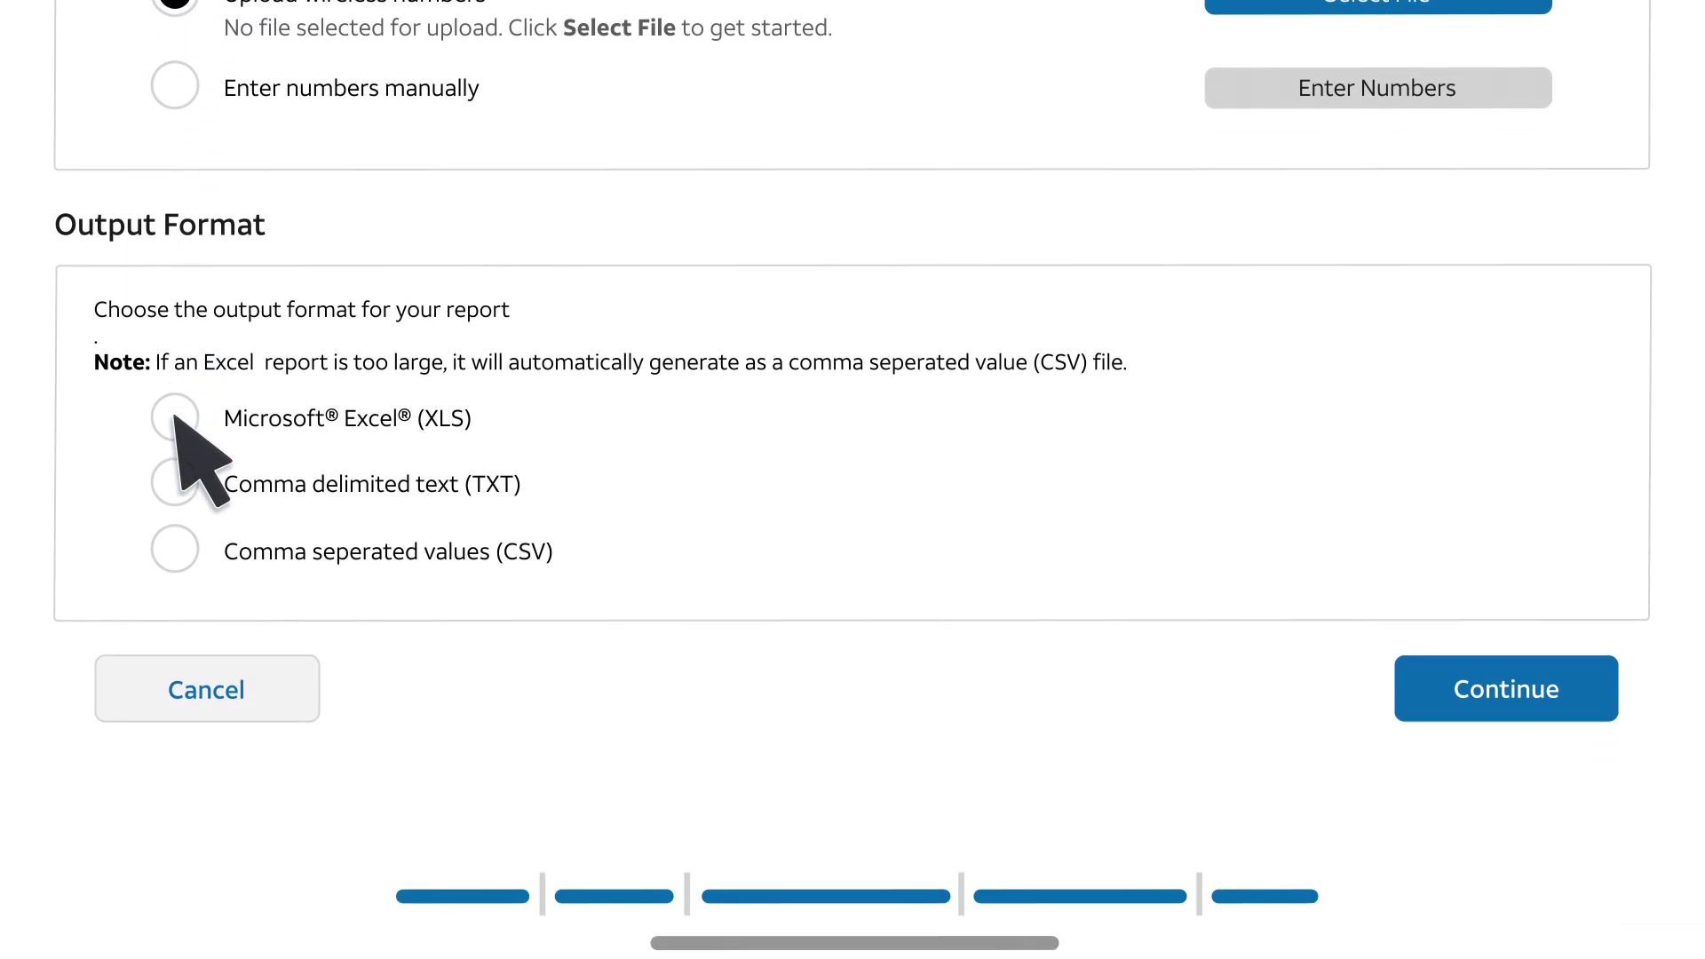
click(175, 417)
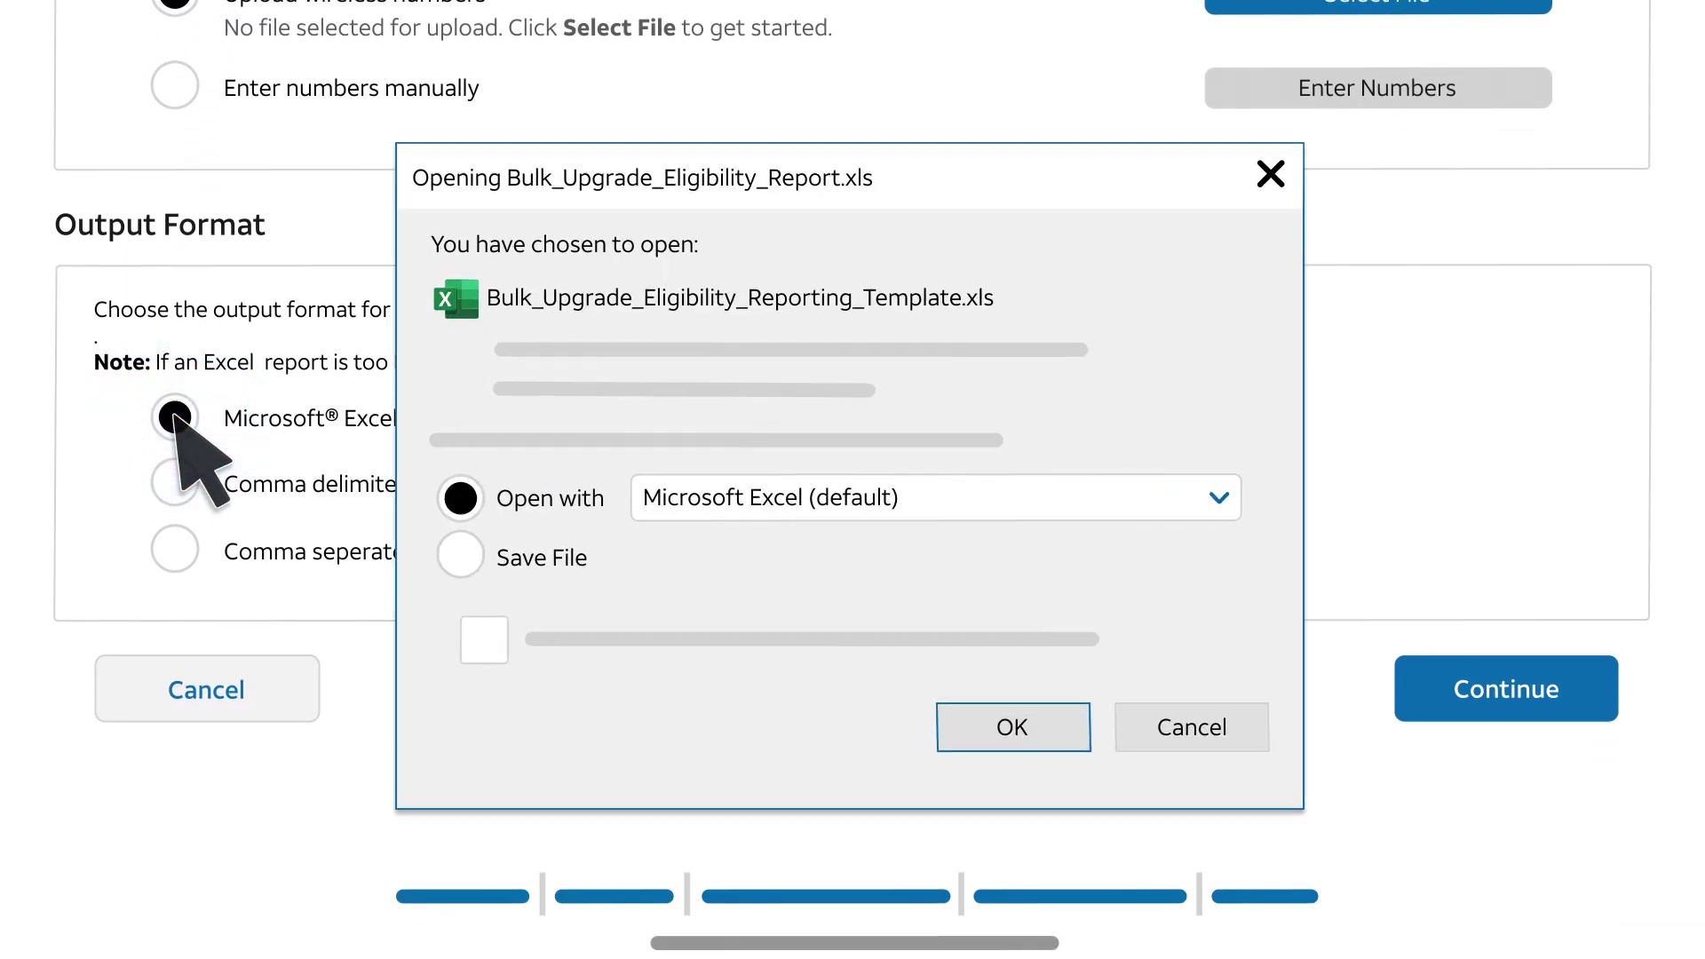
- Fill the Excel template's column A with wireless numbers and save a copy in Folder1
click(999, 719)
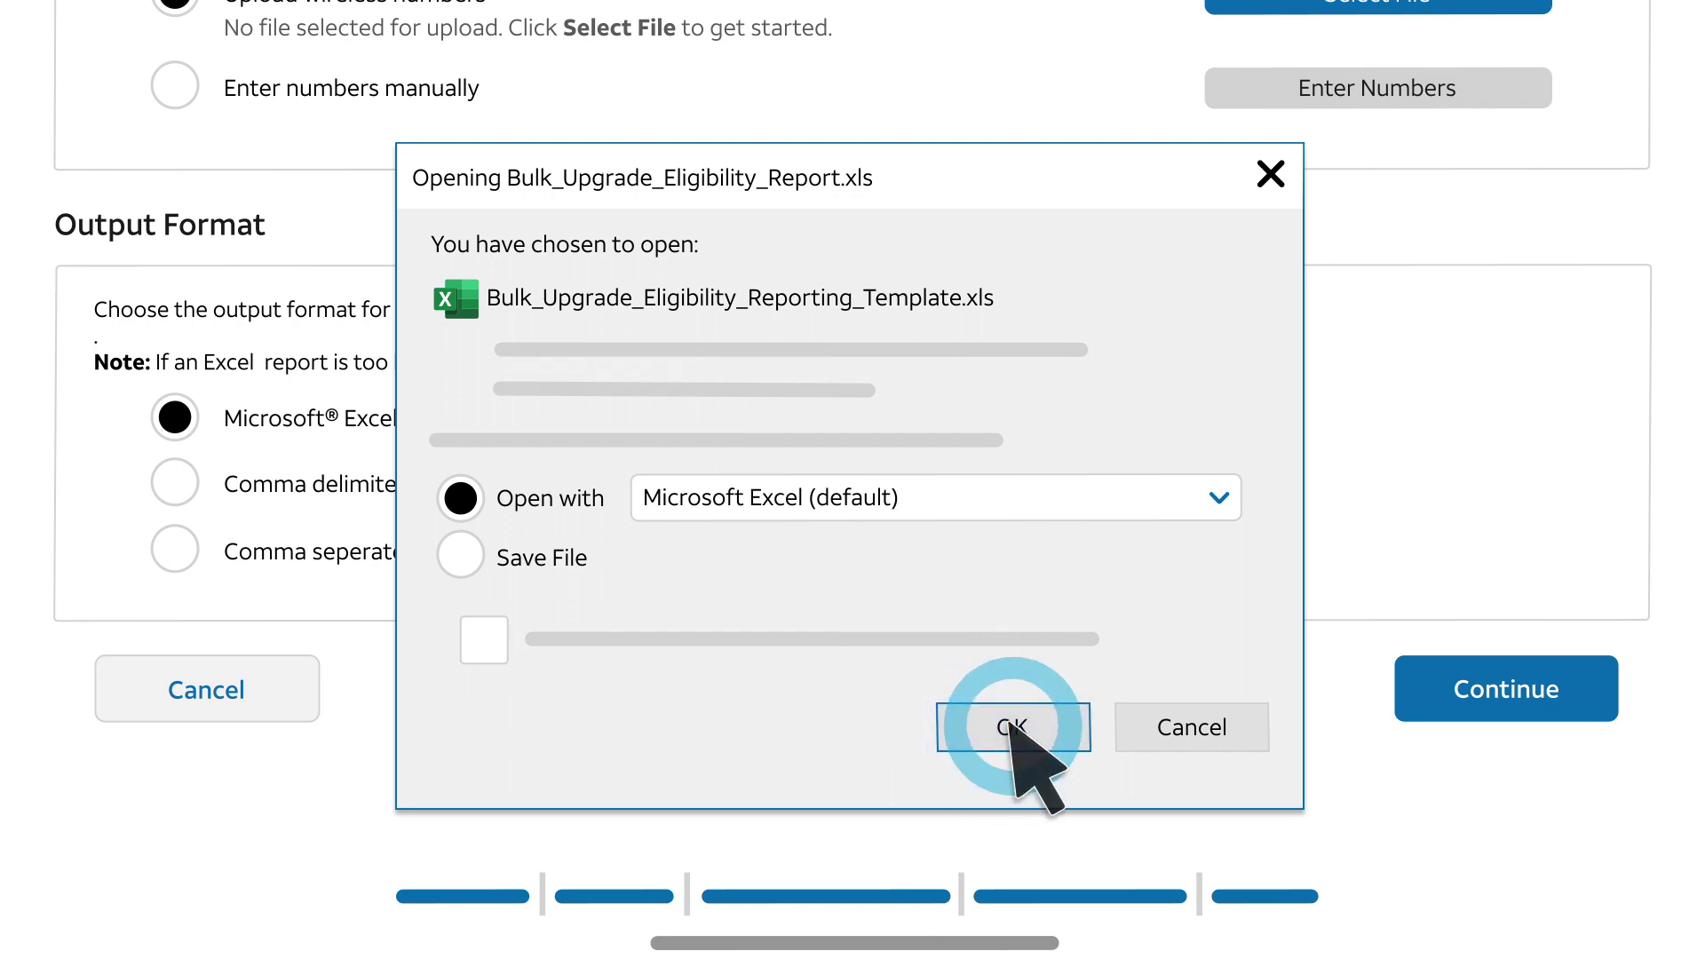
text((330)555-1111)
key(Return)
text((330)555-2222)
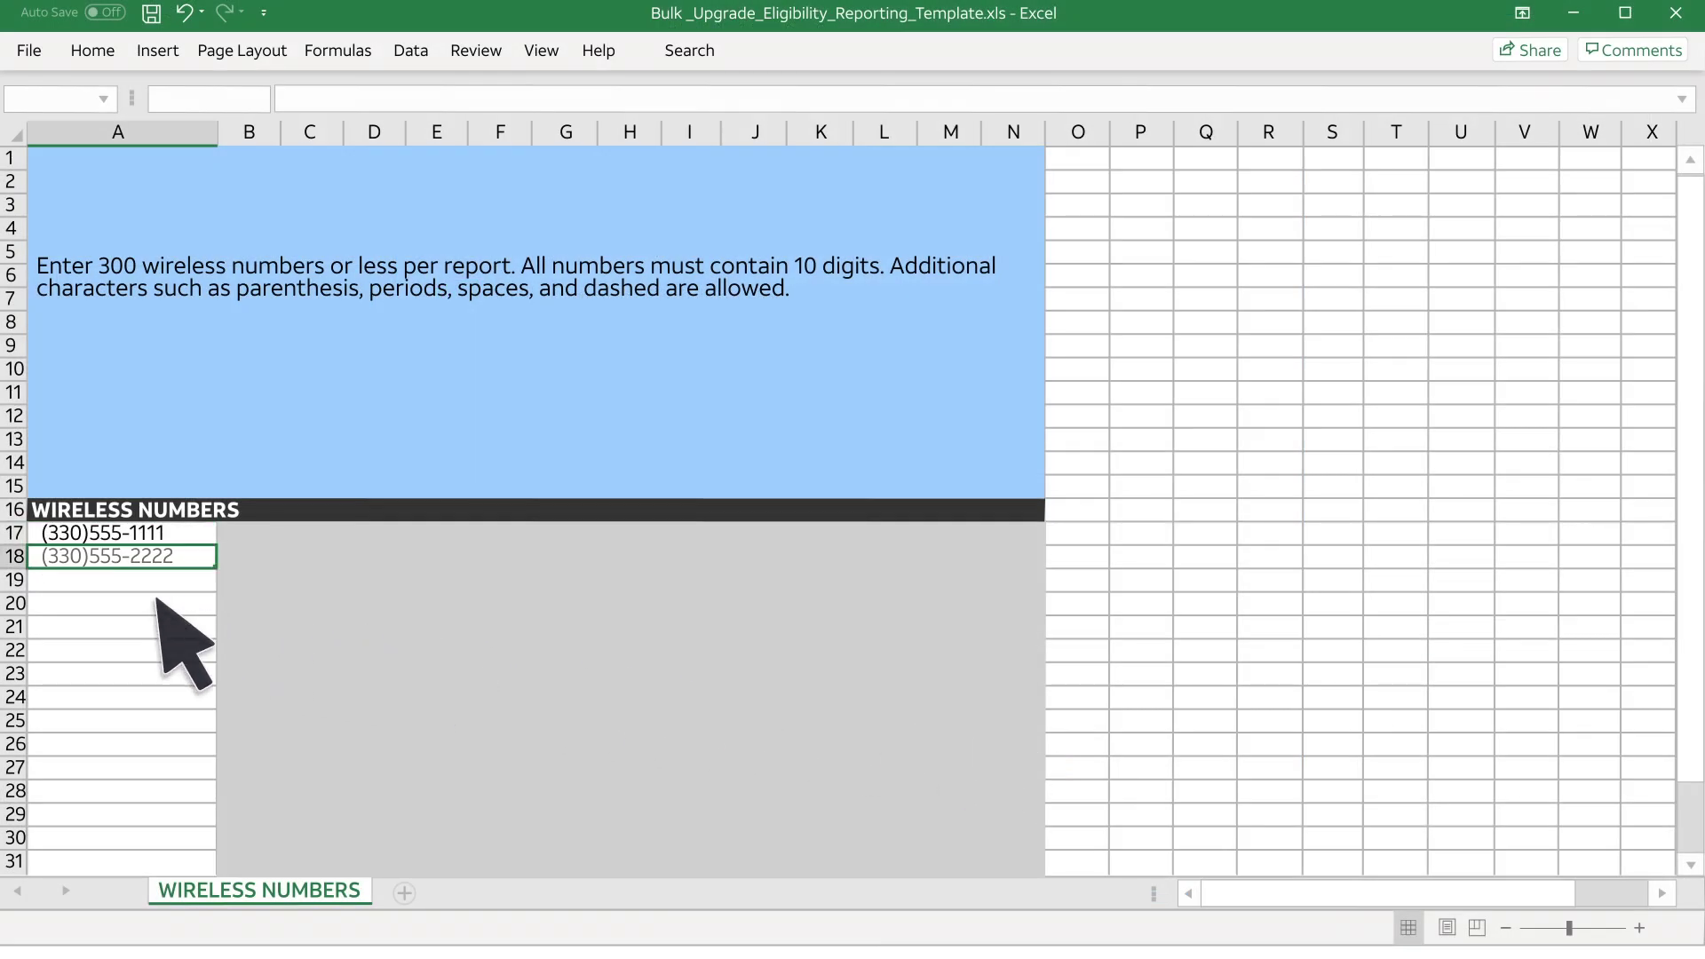
key(Return)
text((330)555-3333)
key(Return)
text((330)555-4444)
key(Return)
key(F12)
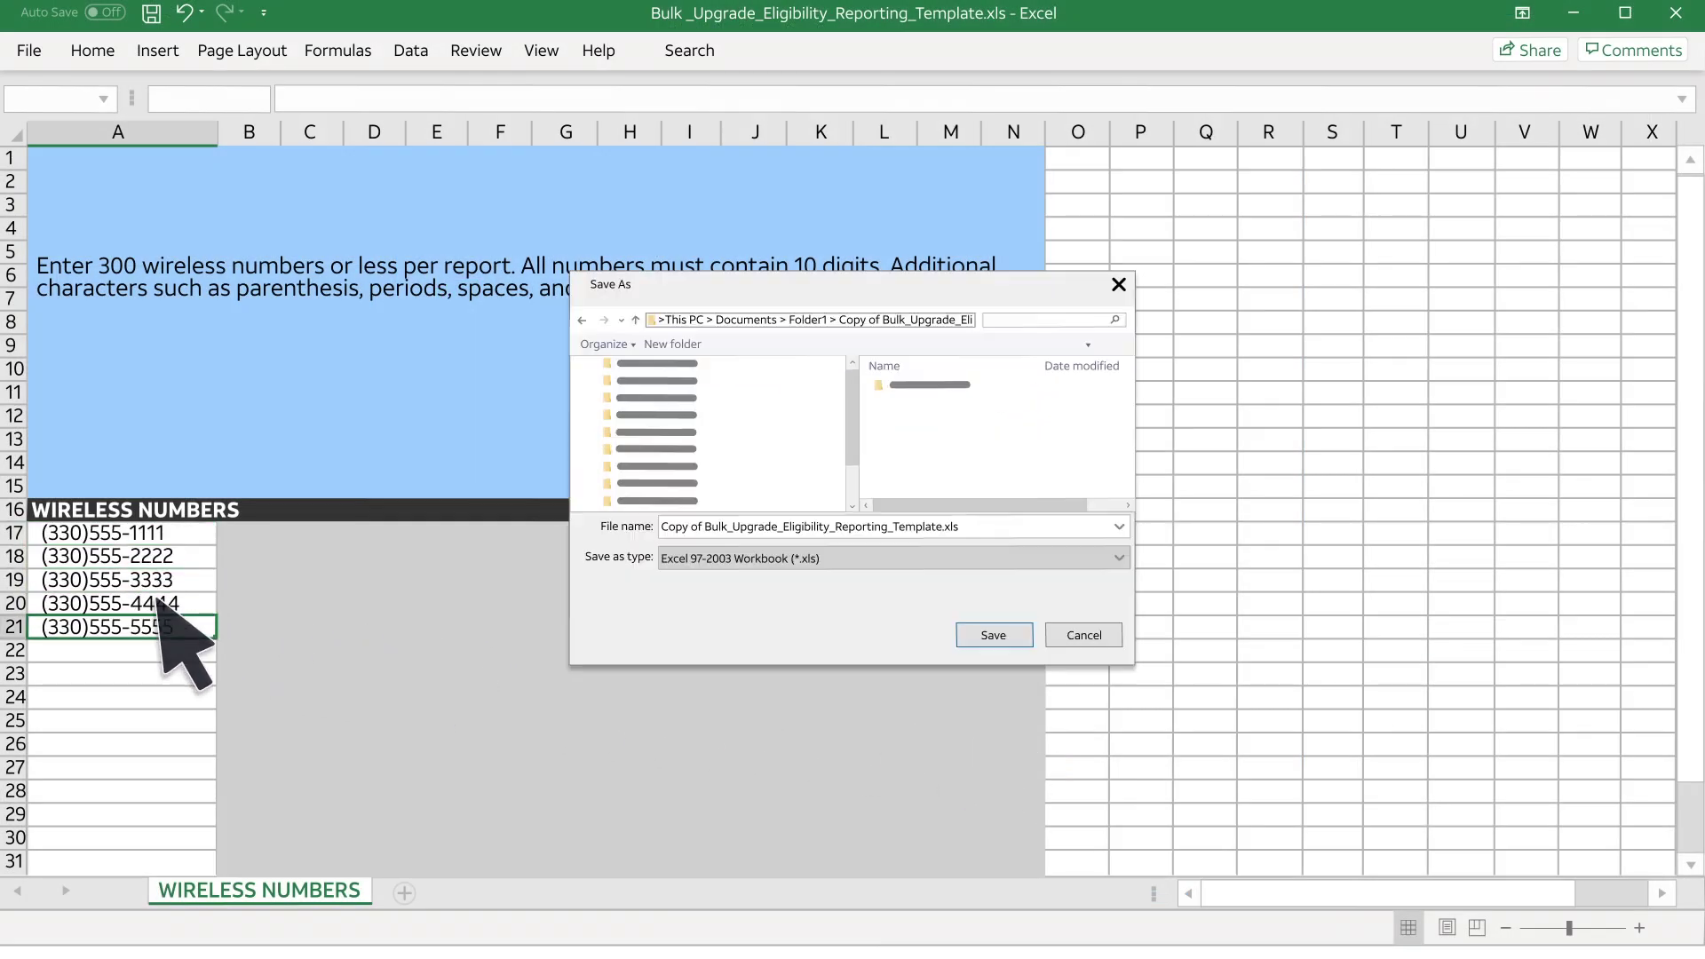
click(1133, 789)
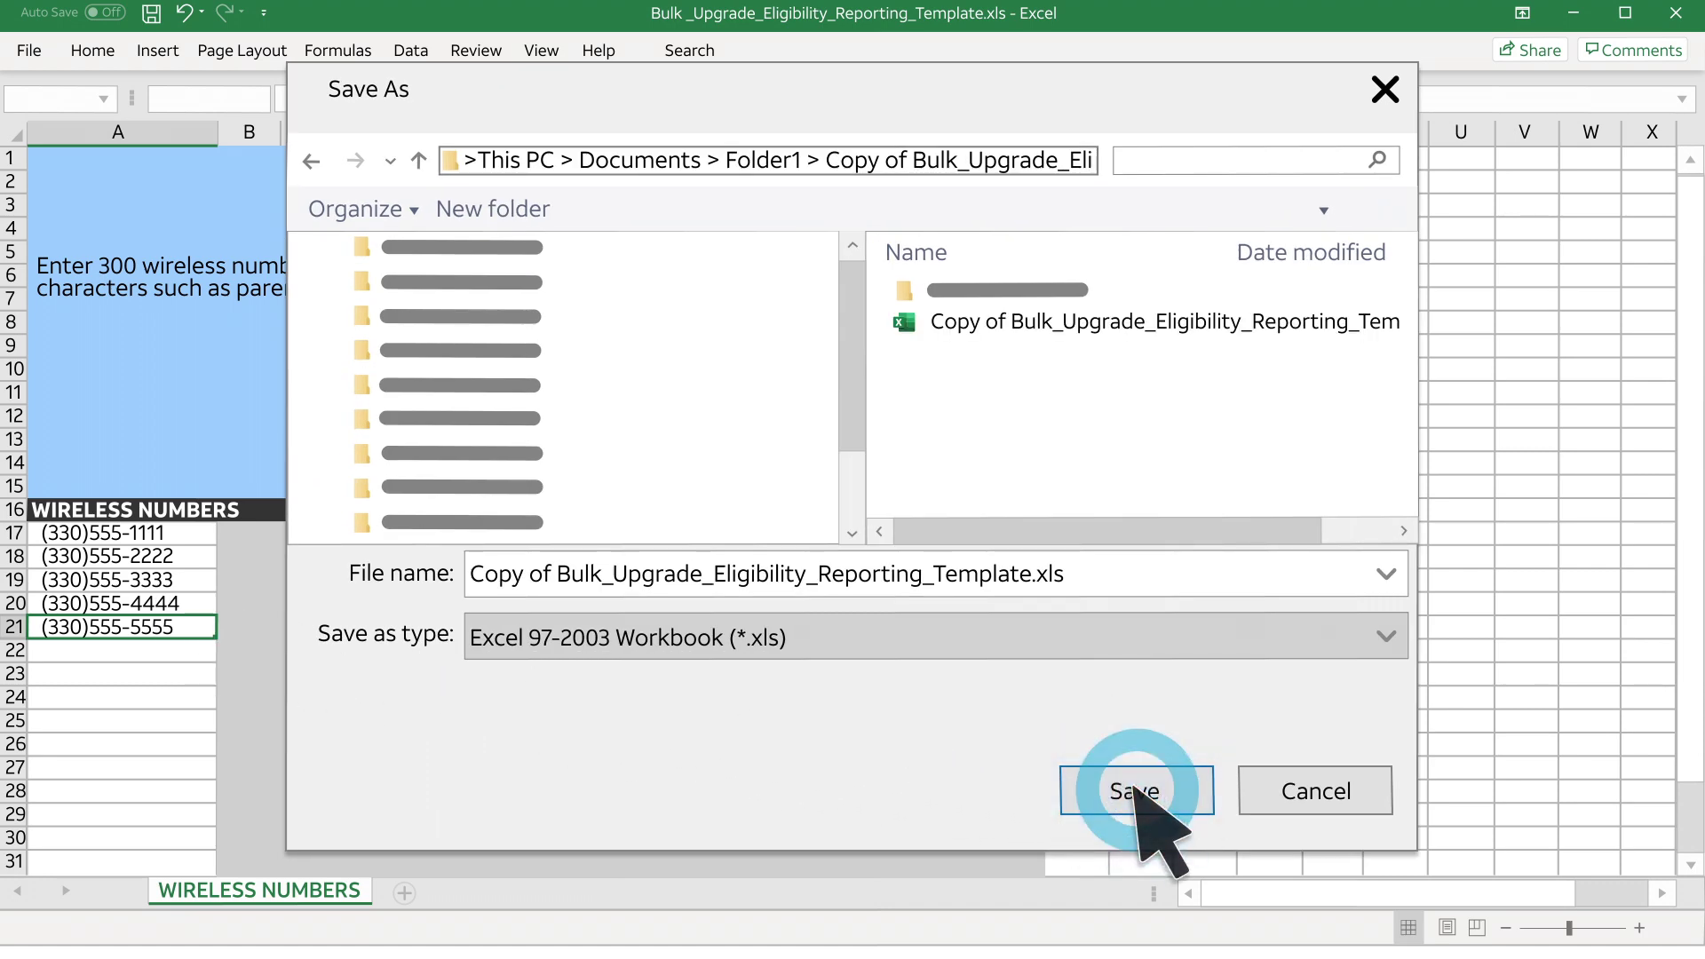
- Upload the saved template copy from Folder1 and continue with Excel (XLS) output
click(1678, 13)
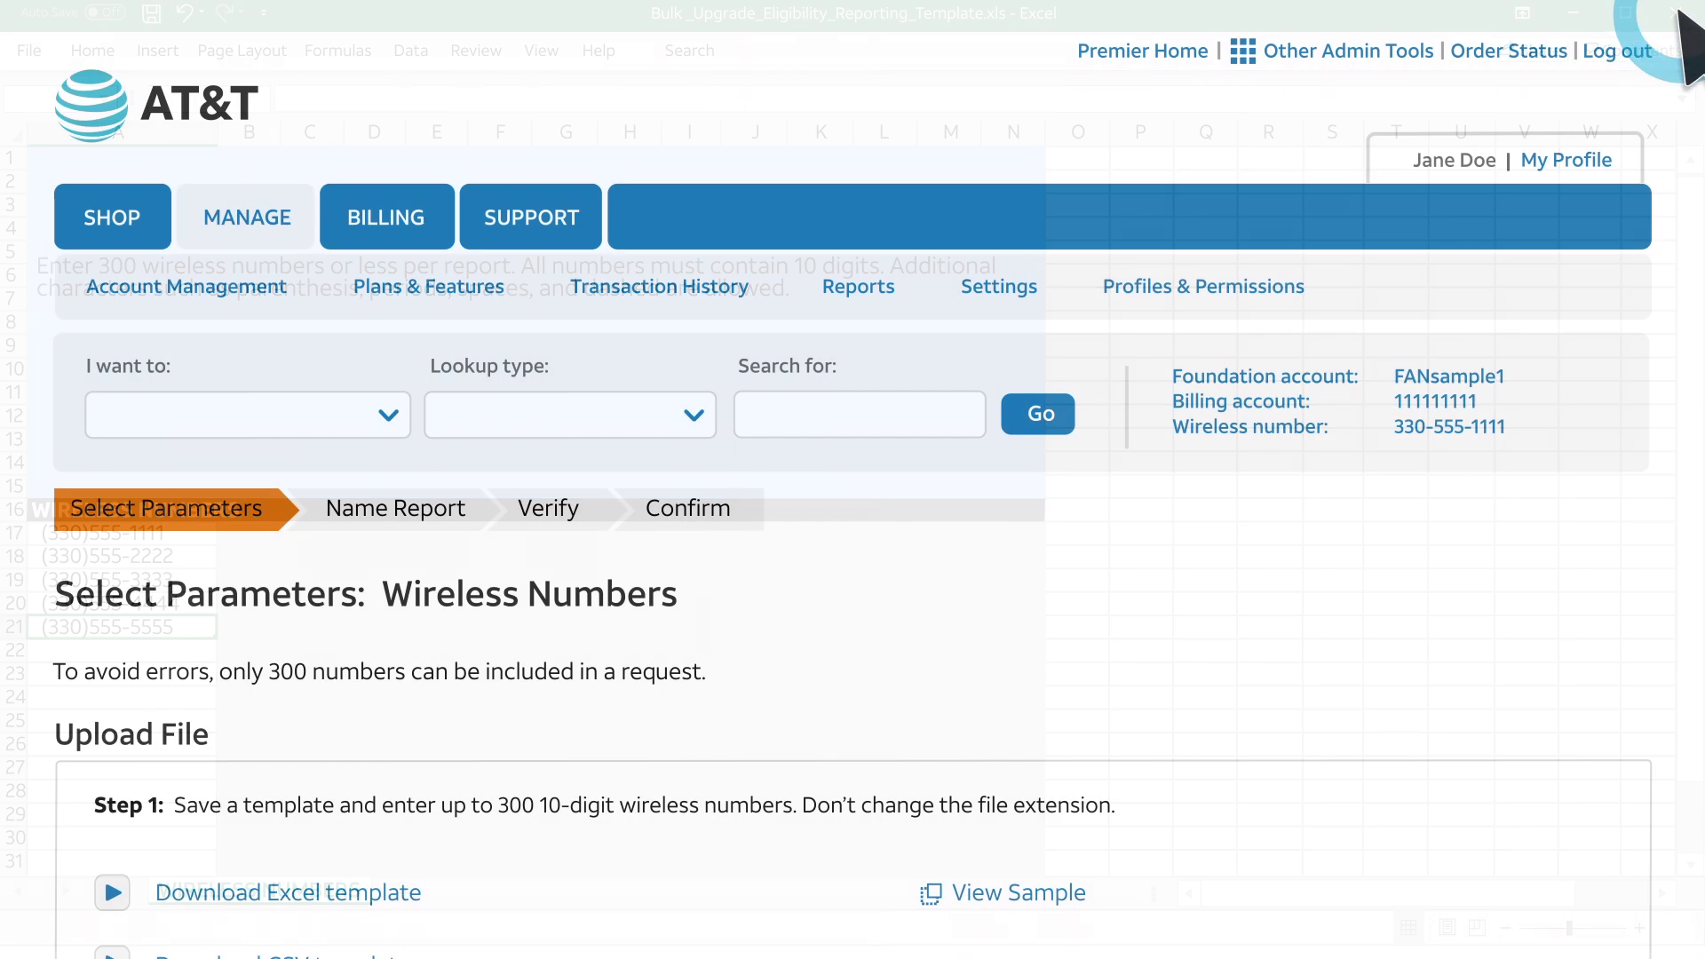
scroll(696, 418, down, 7)
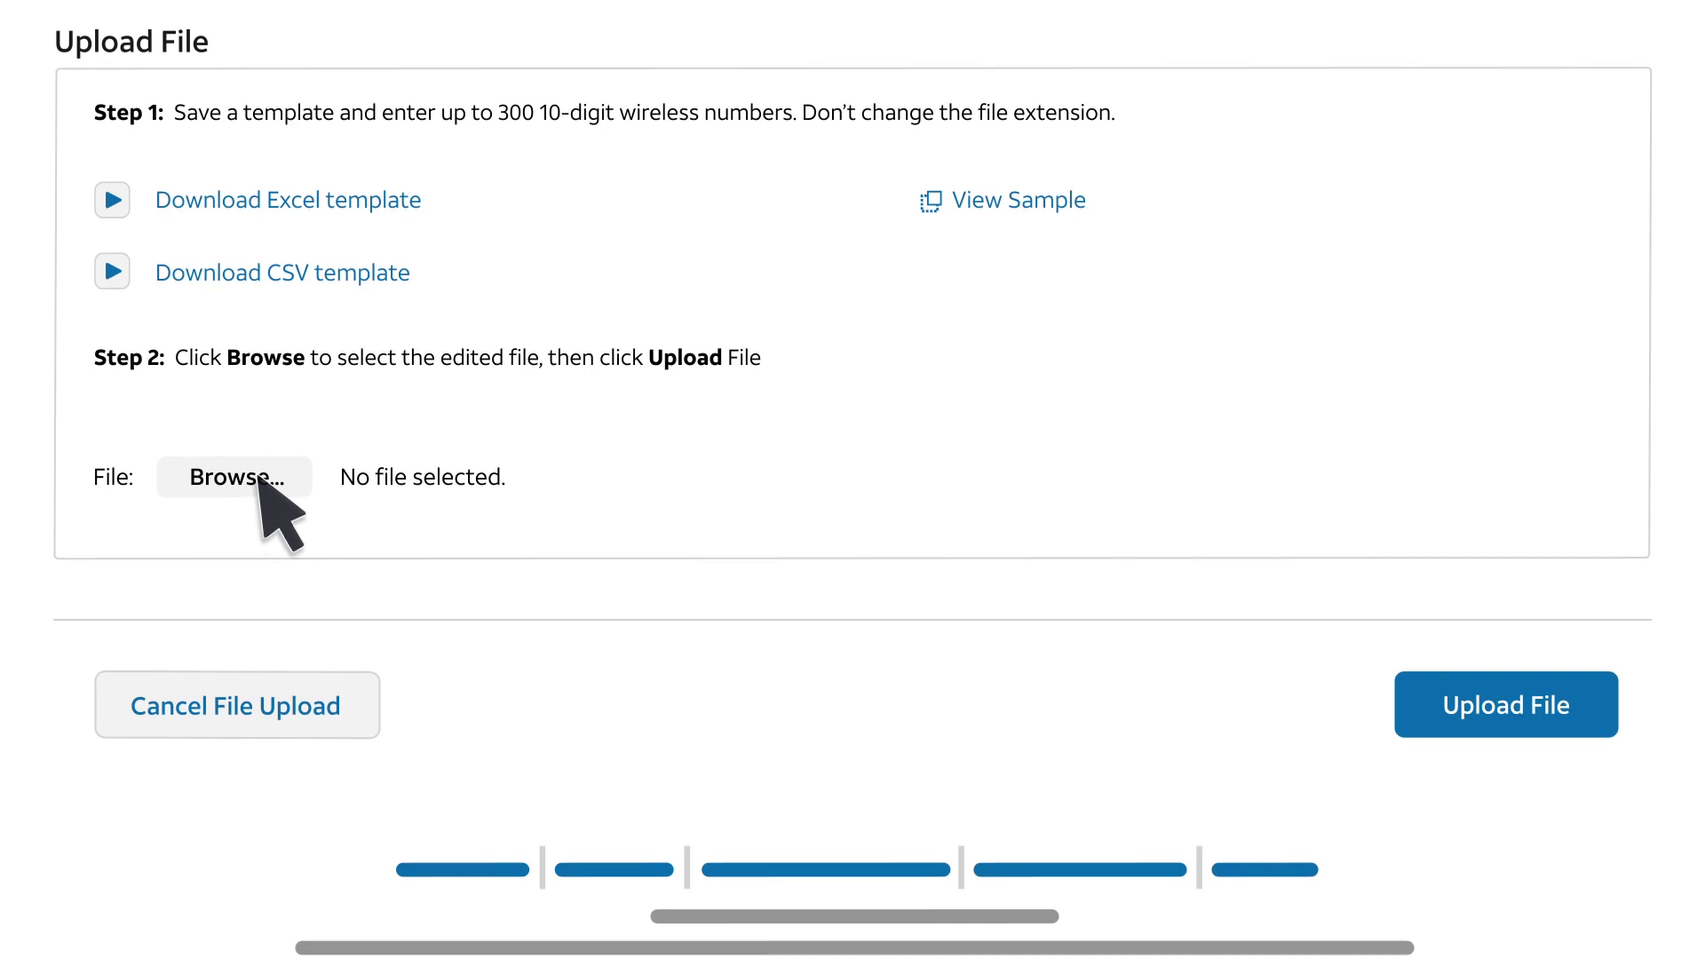
click(258, 478)
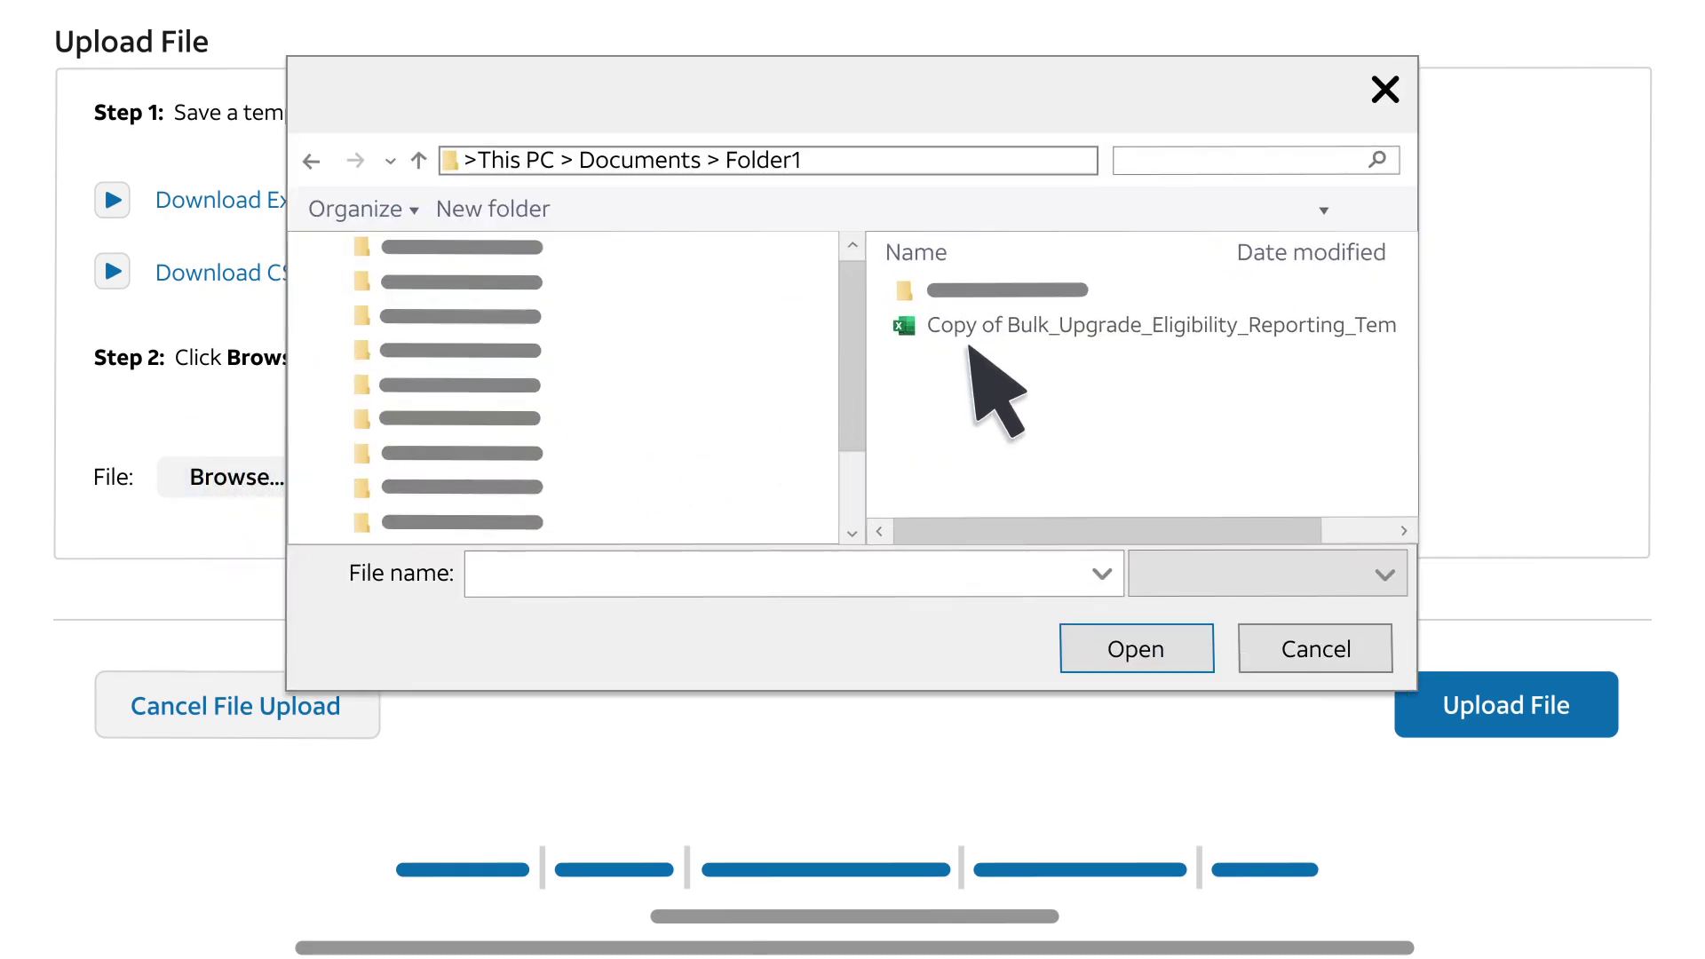
click(1099, 329)
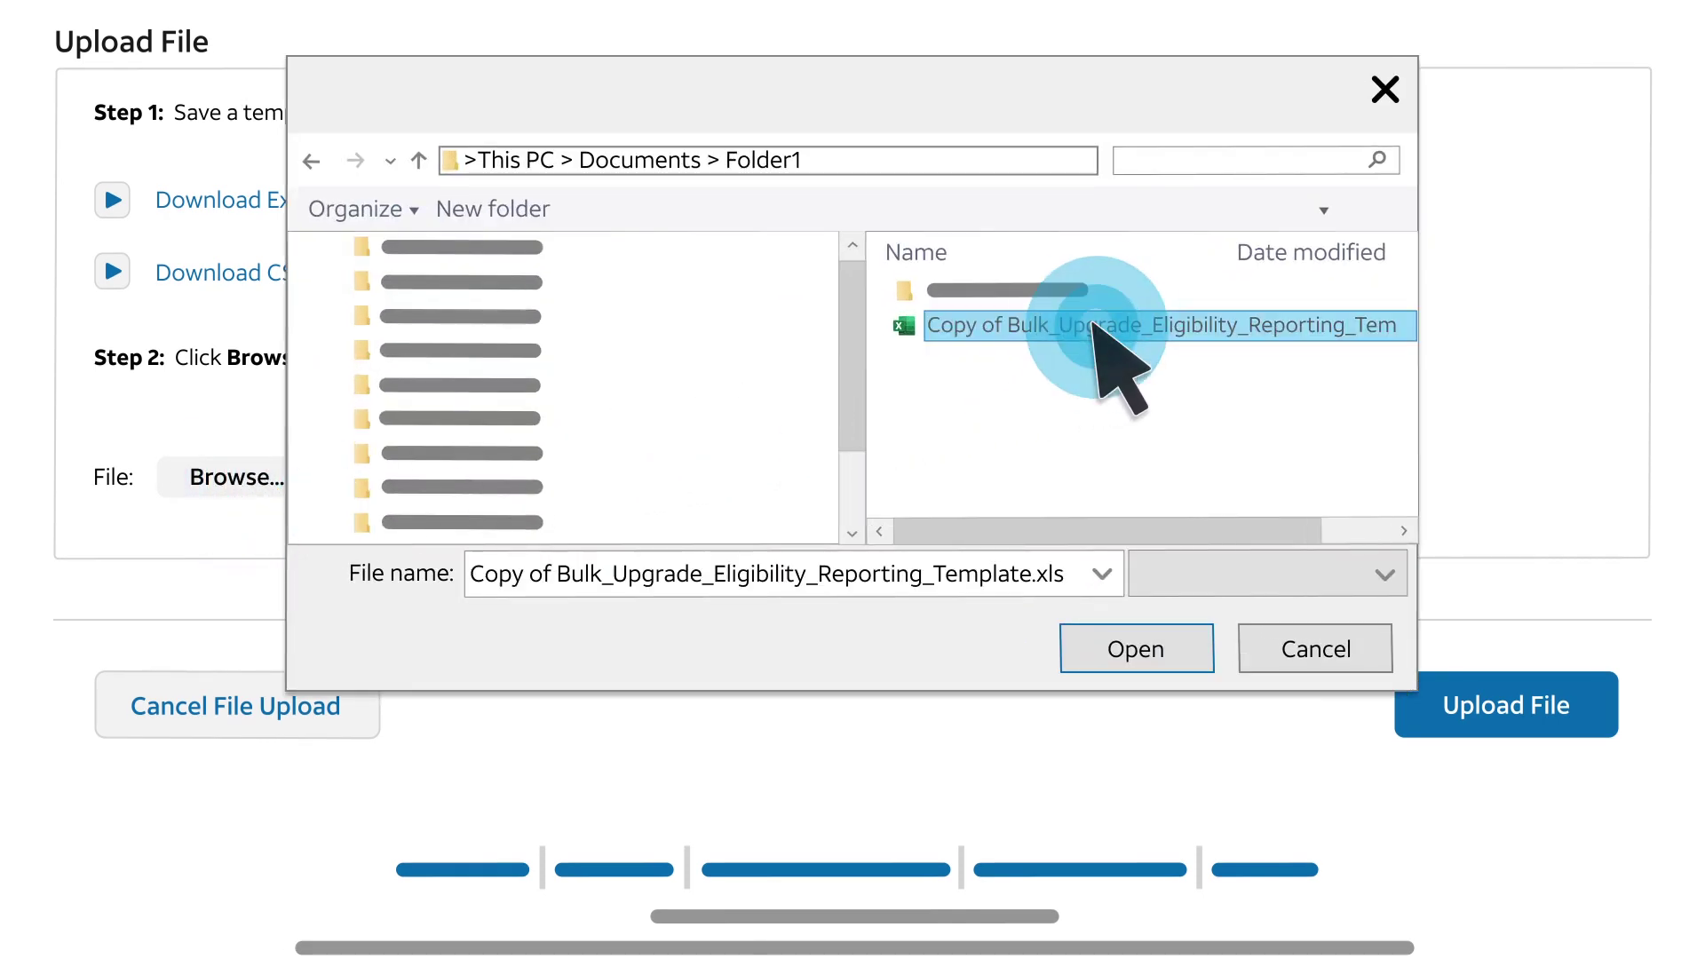
click(1129, 648)
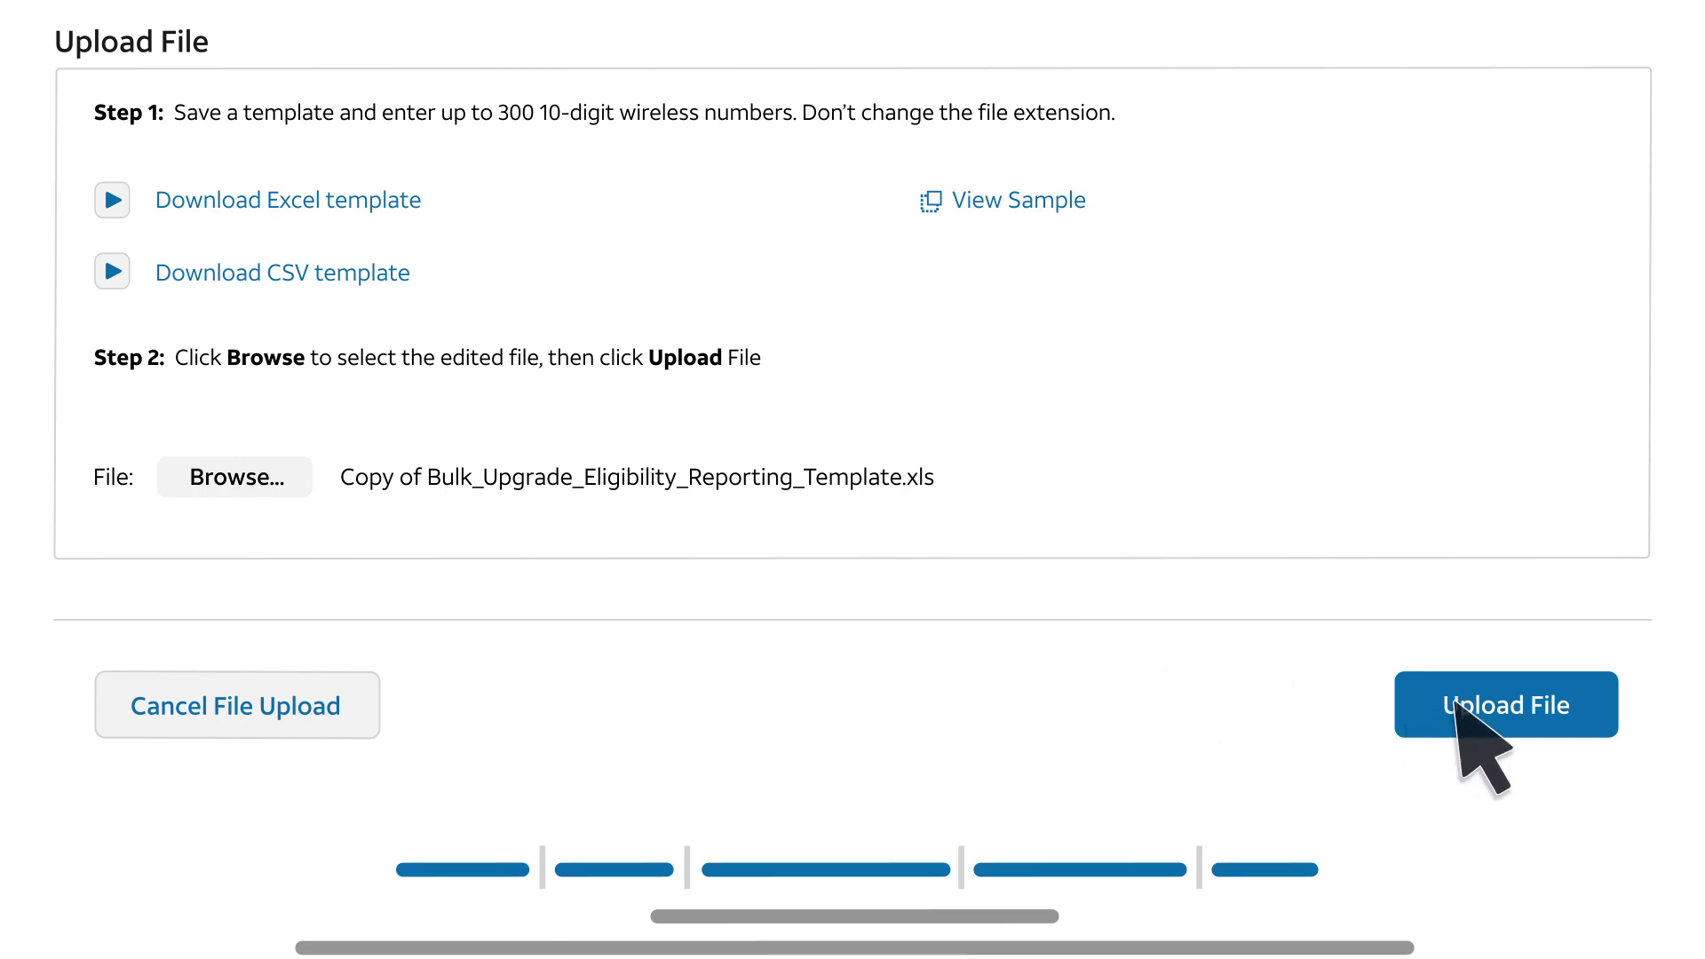
click(1514, 710)
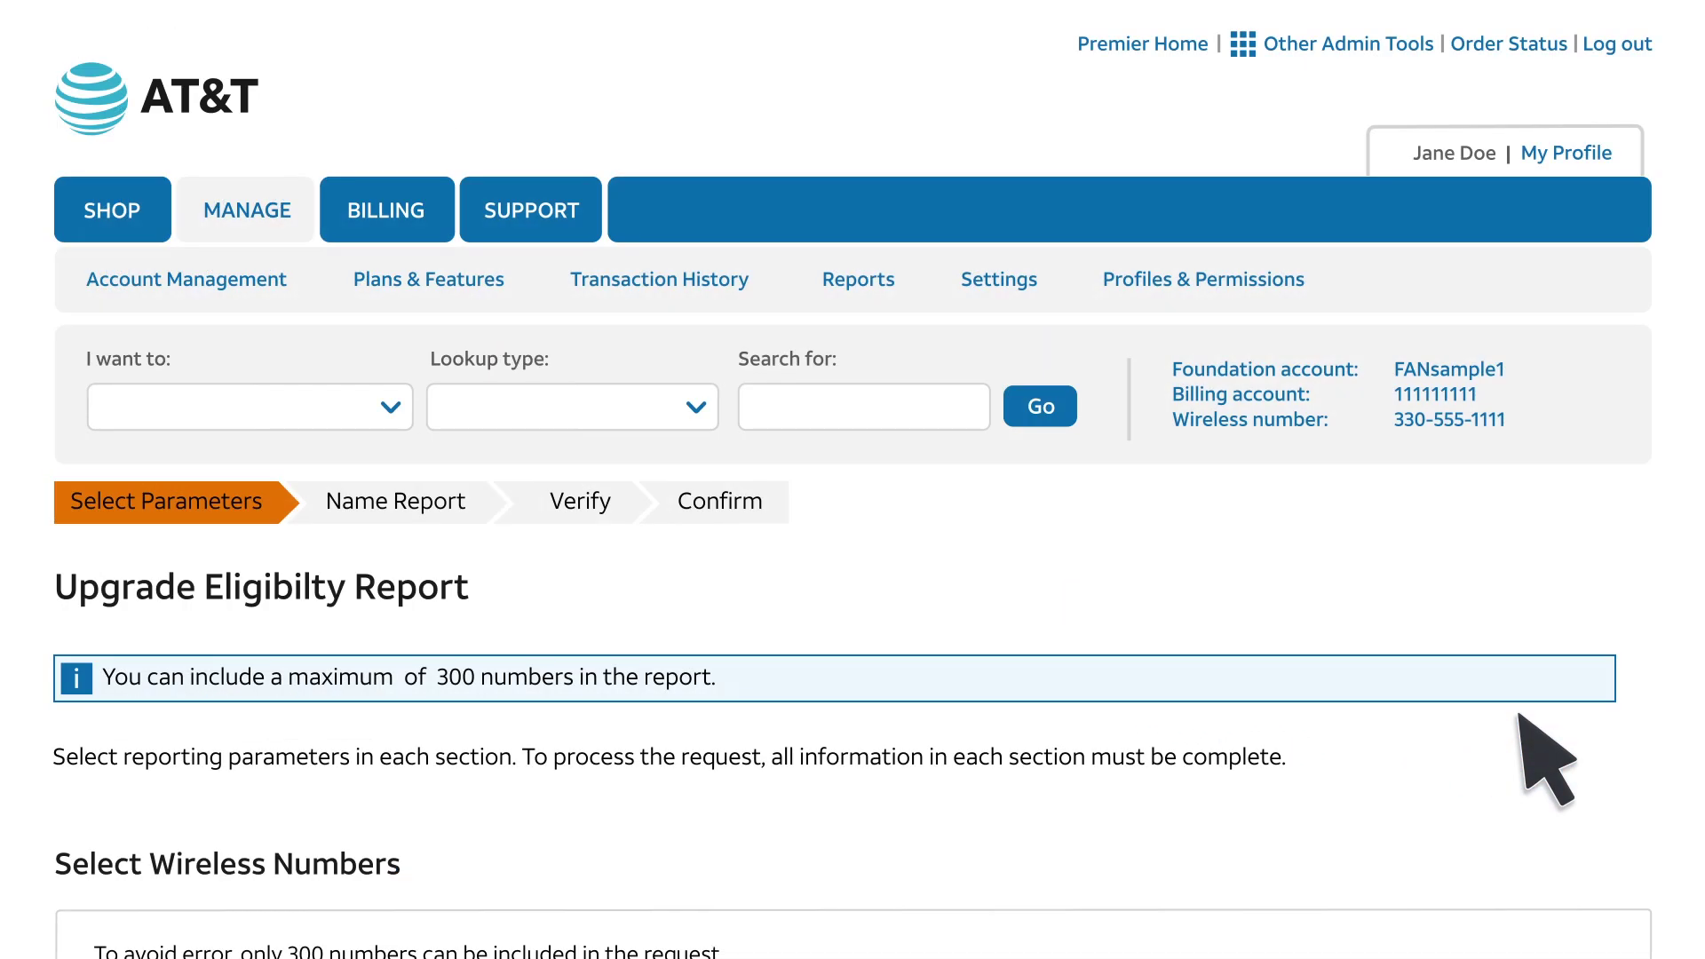
scroll(1518, 715, down, 12)
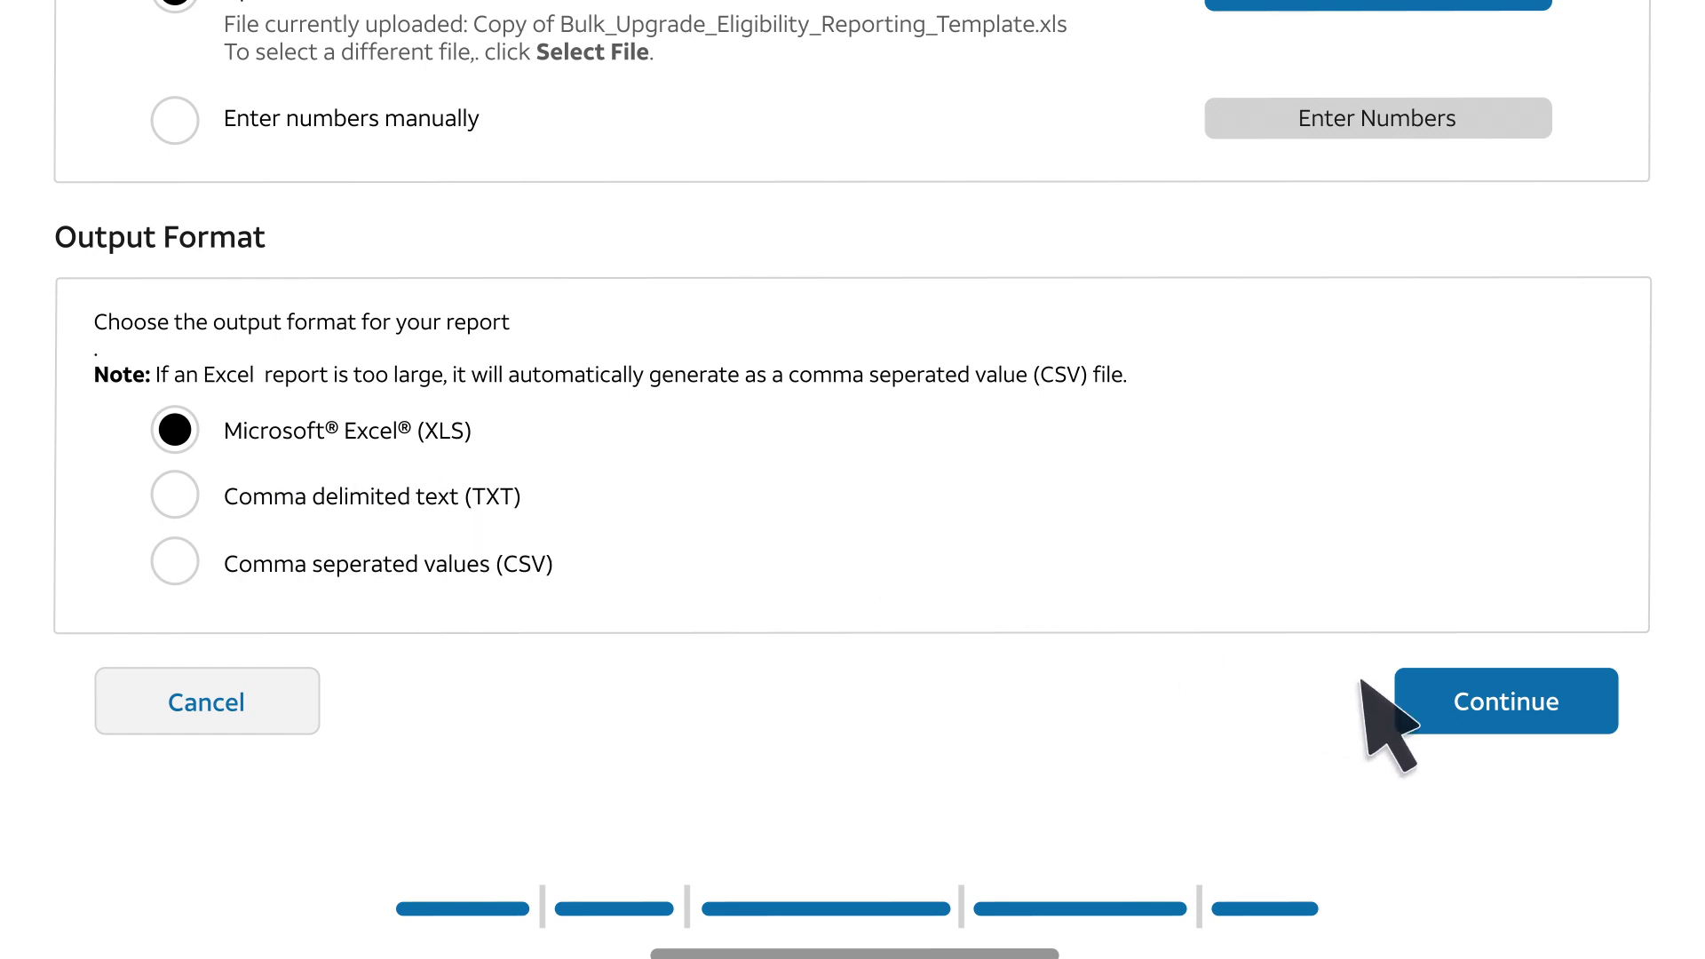
click(1518, 715)
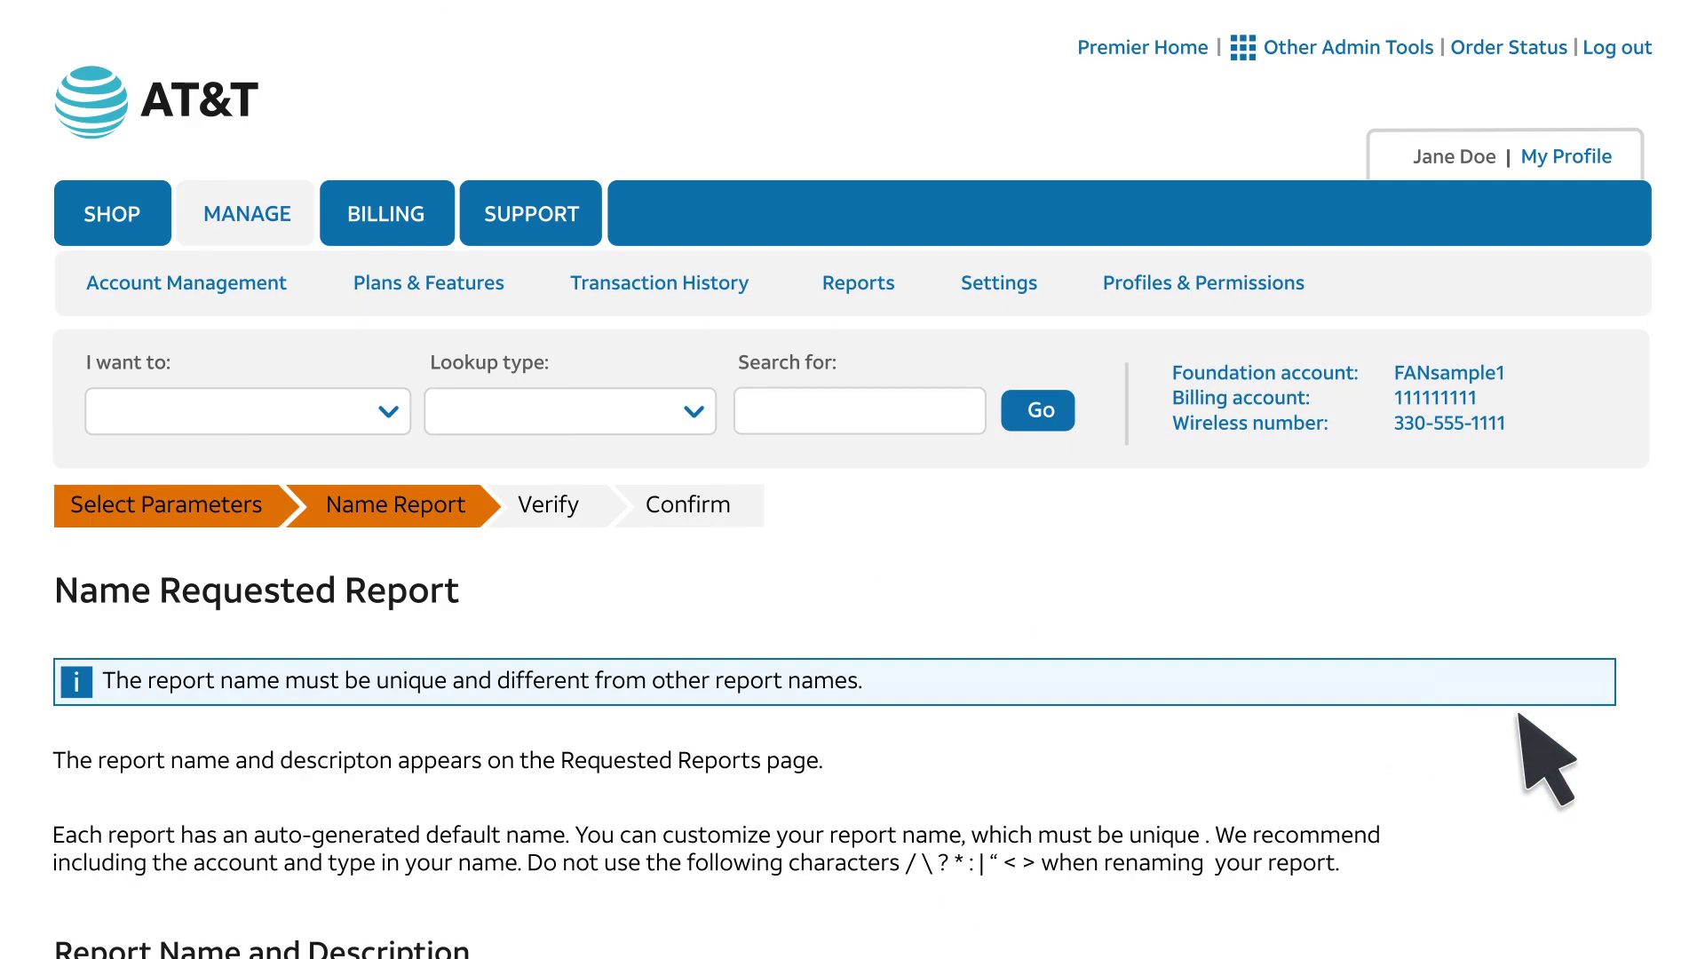
- Keep the default name 'Upgrades available MM_DD_YY' and submit the request to run offline
scroll(1546, 759, down, 8)
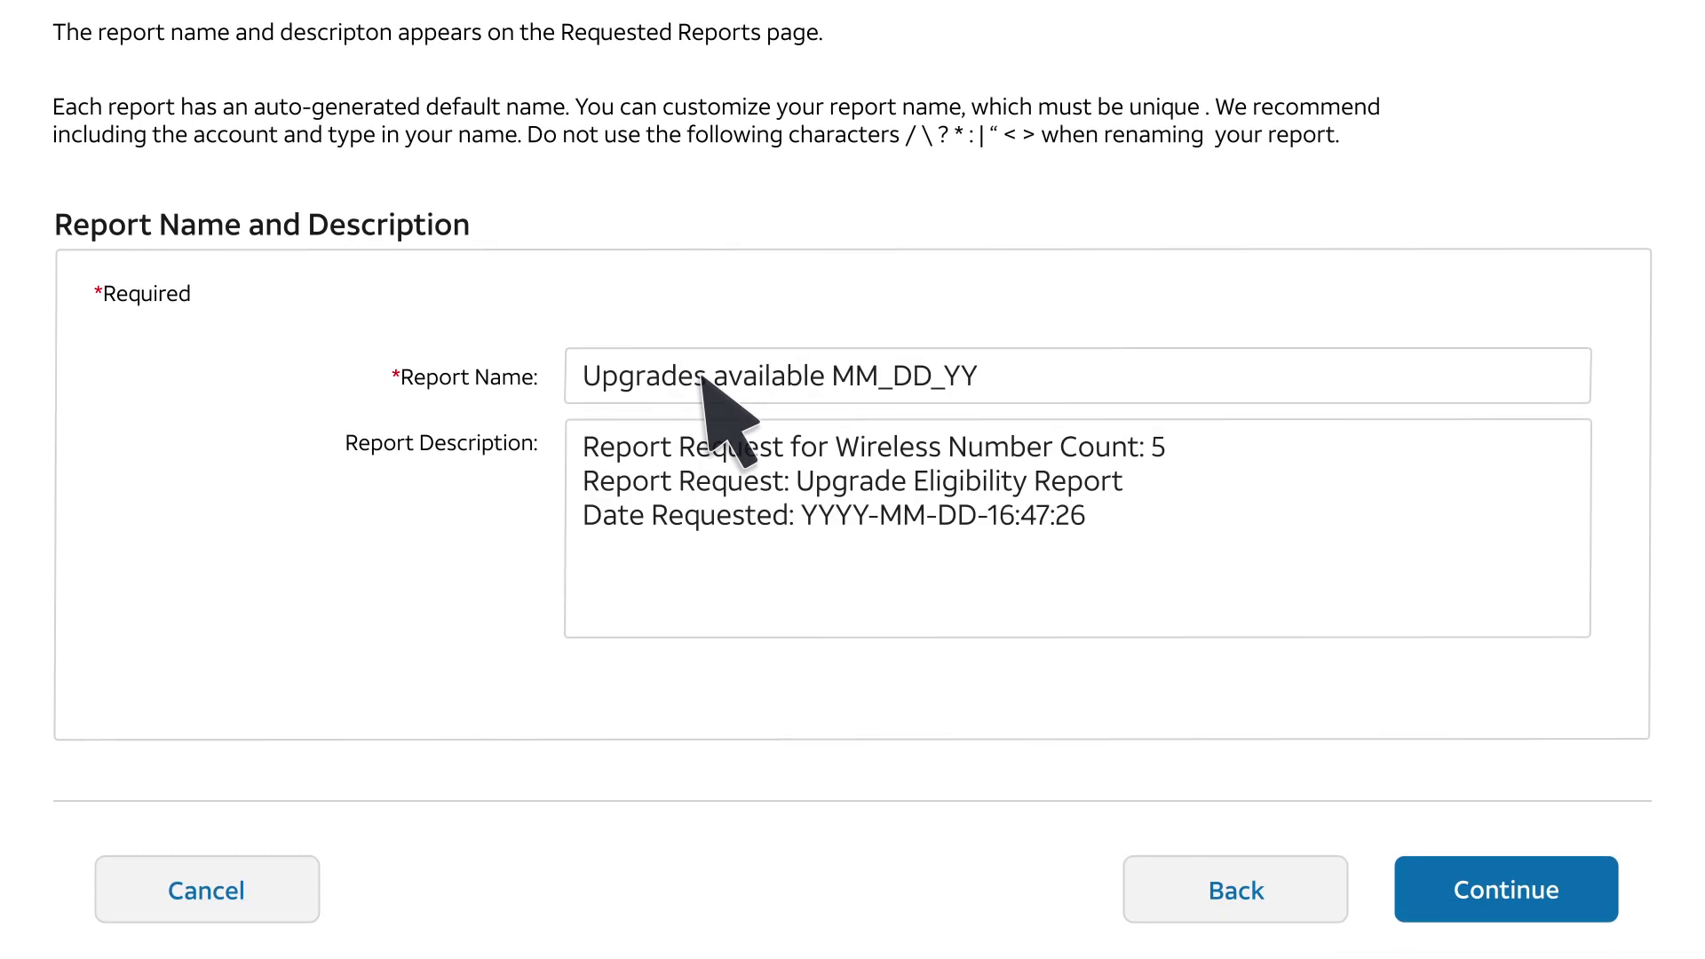
click(1520, 879)
scroll(1520, 879, down, 9)
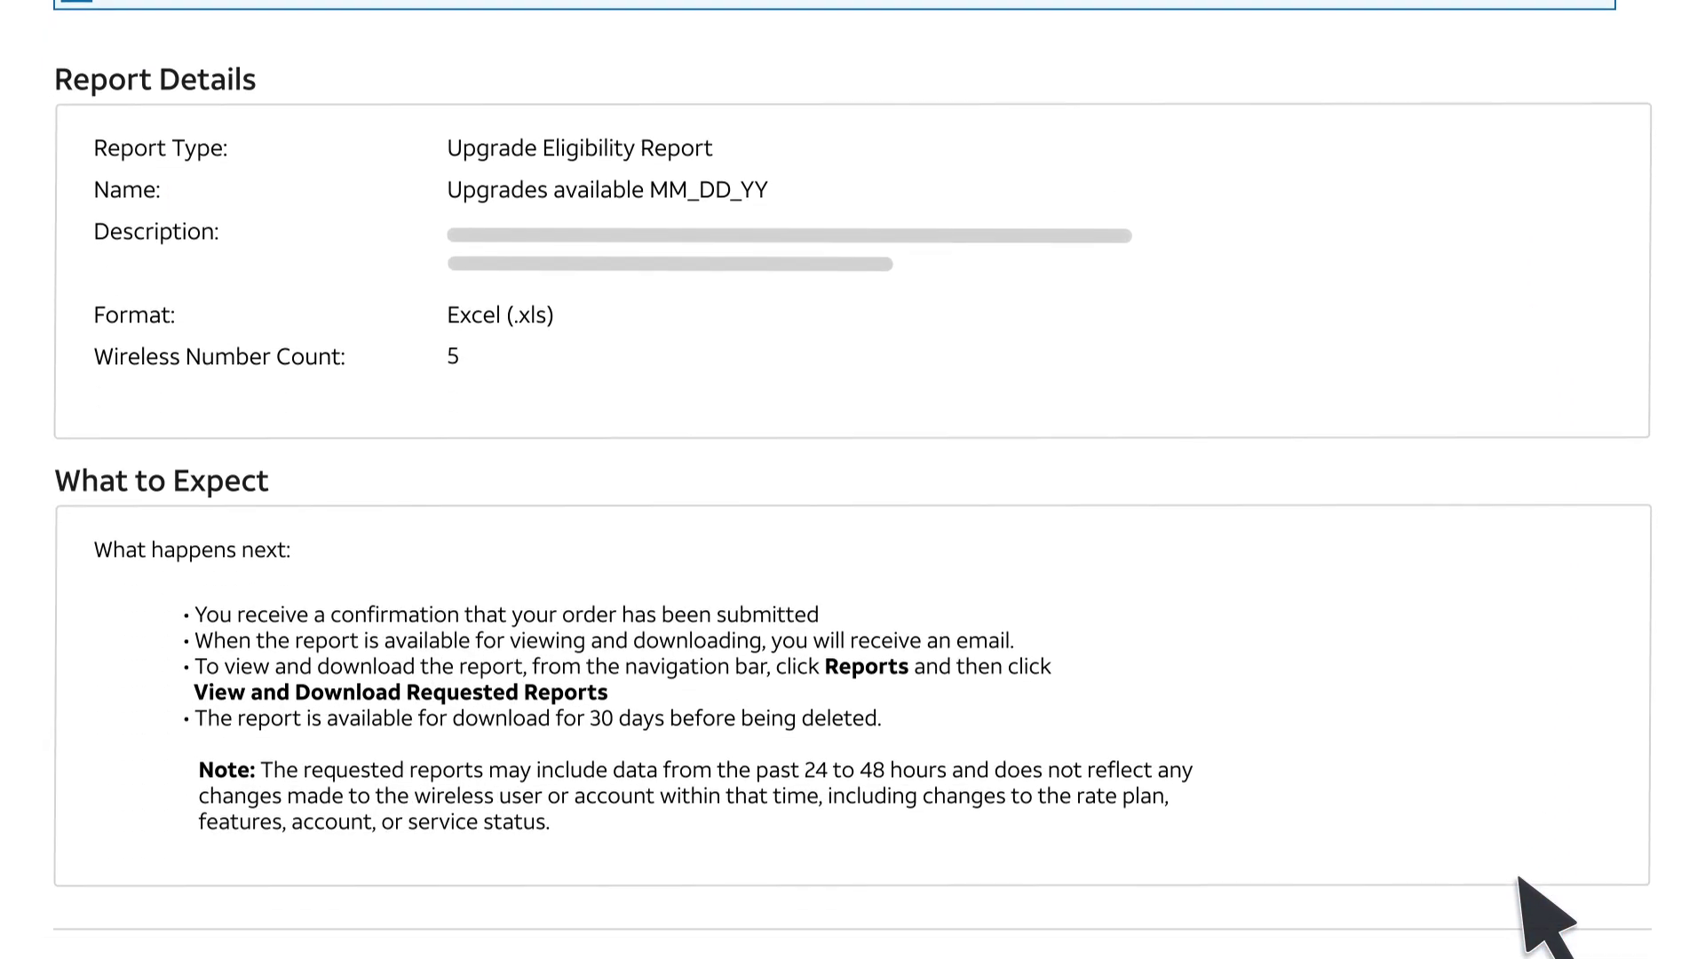
click(1520, 879)
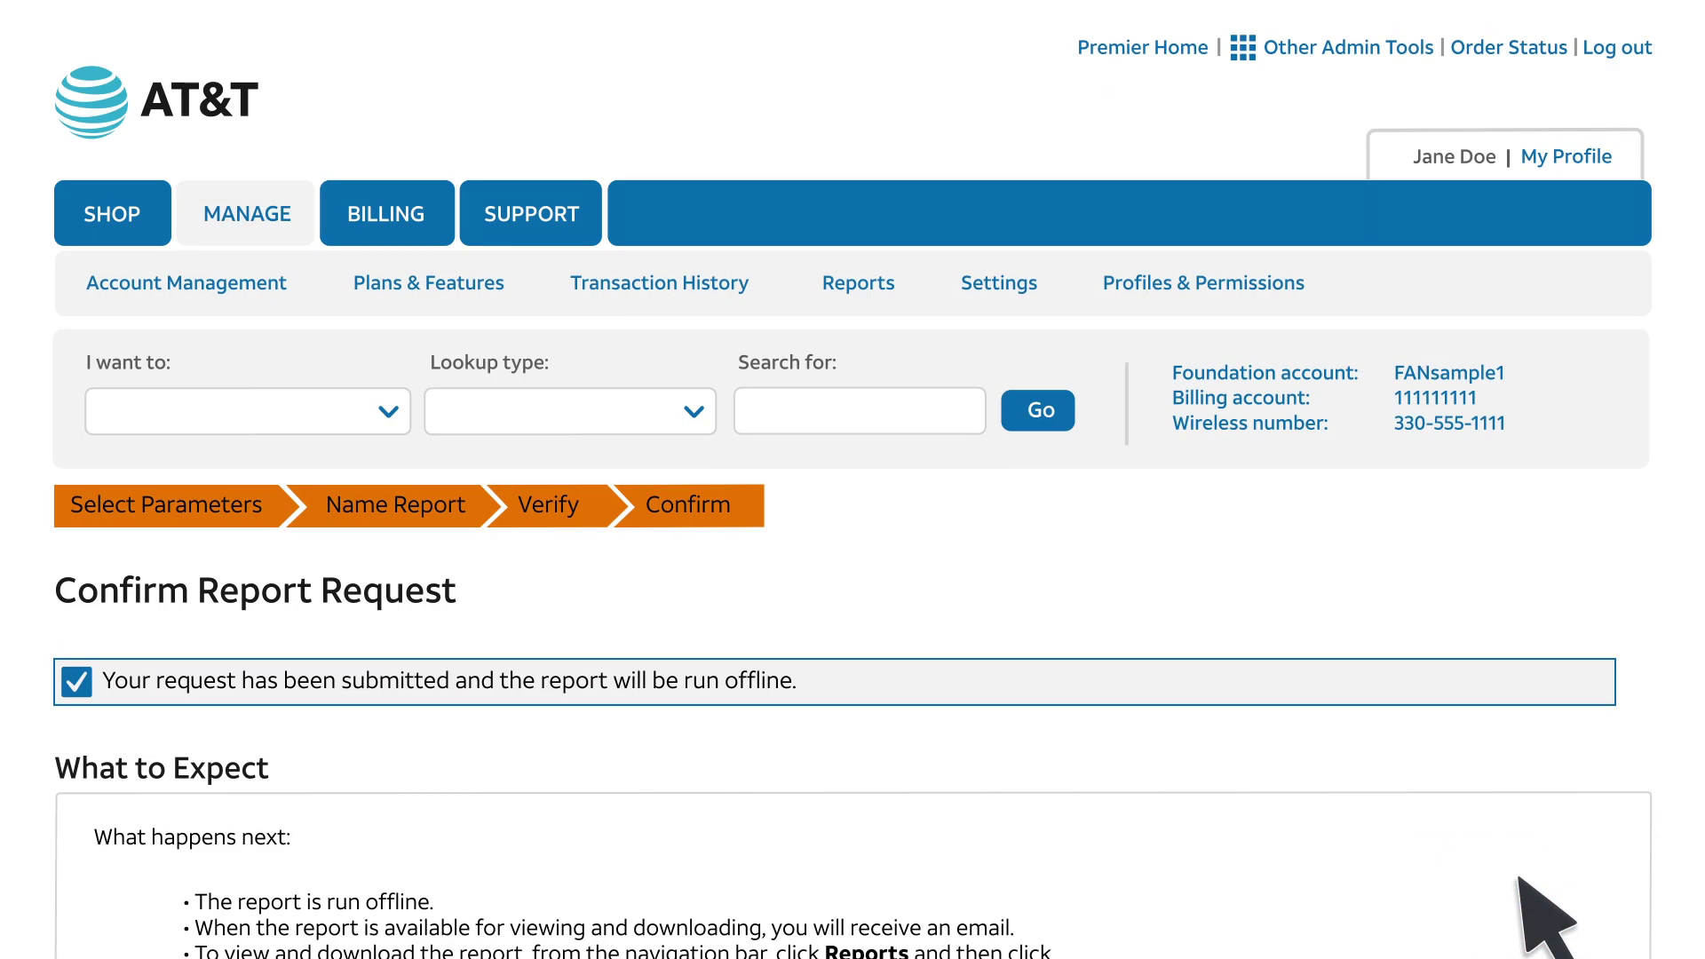
scroll(1520, 879, down, 6)
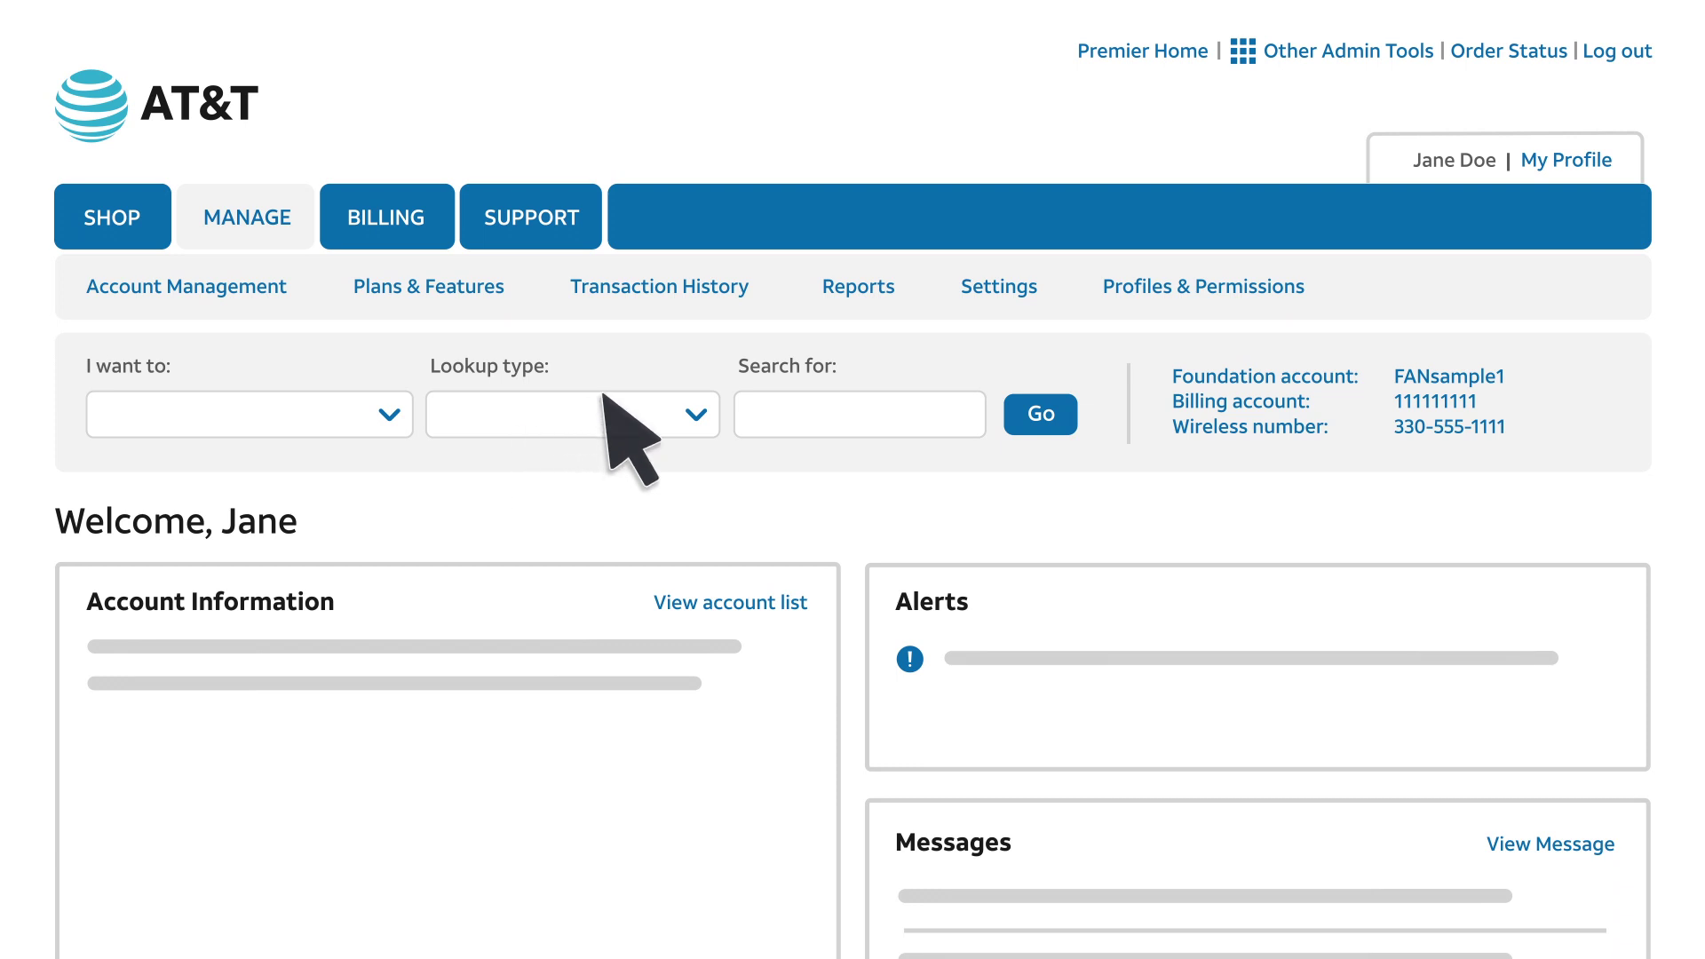
- From View and Download Requested Reports, download the Upgrades available report and open it in Excel
click(861, 288)
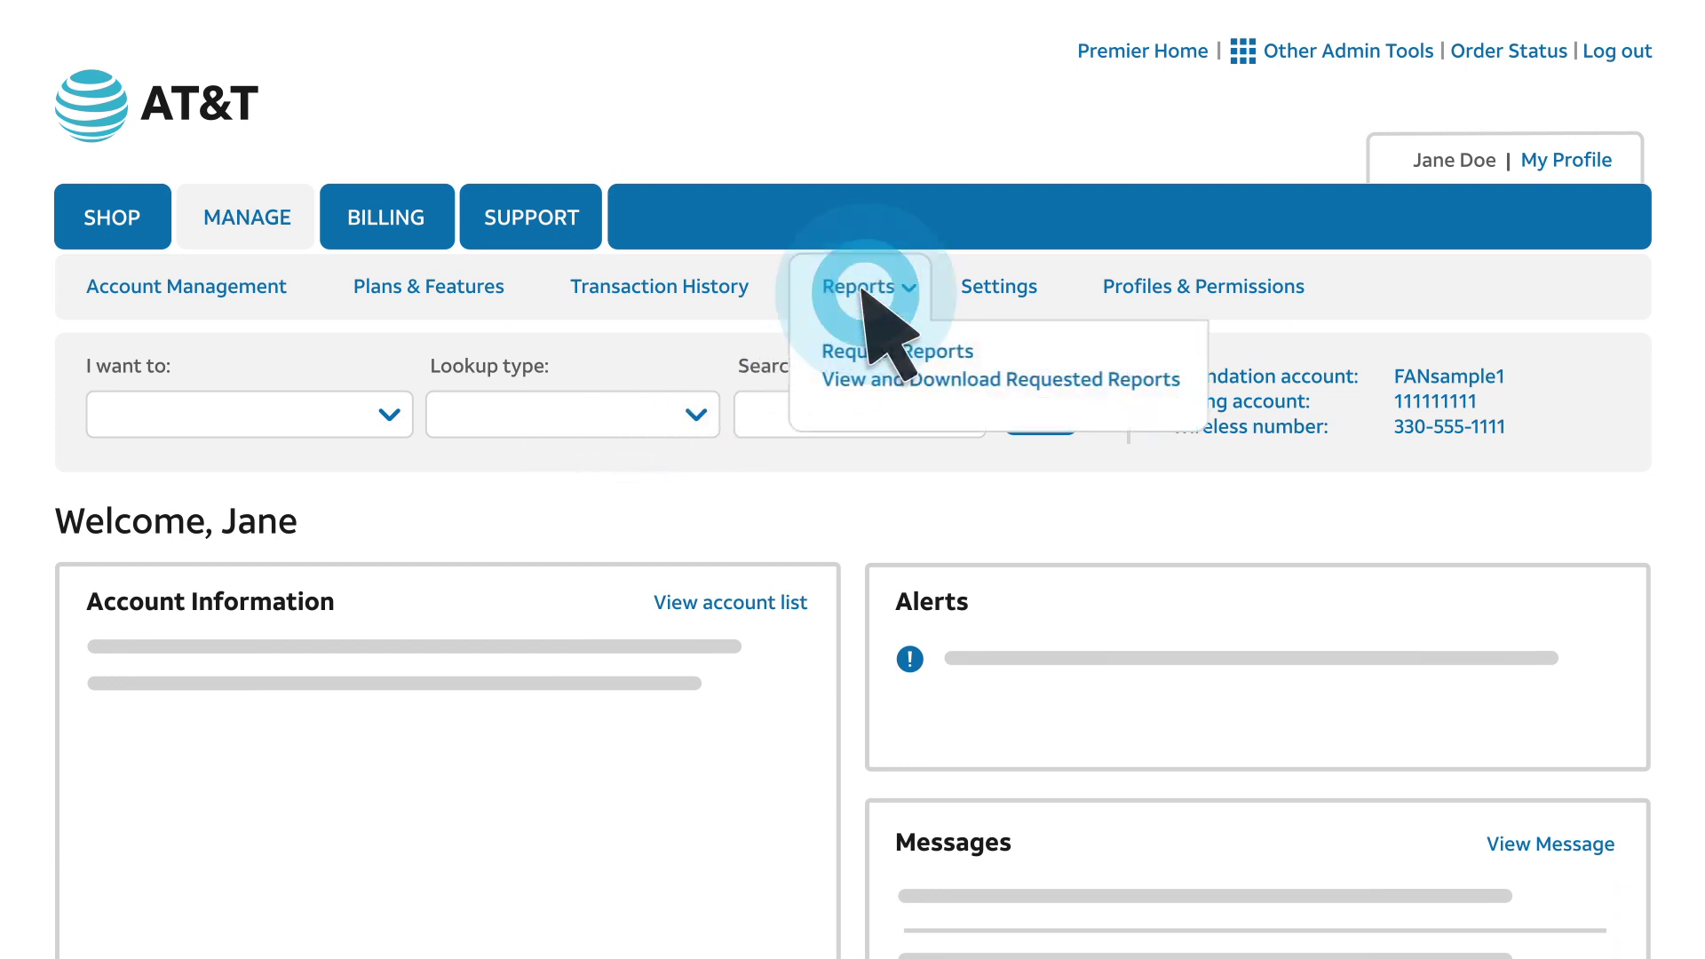
click(898, 380)
scroll(781, 476, down, 5)
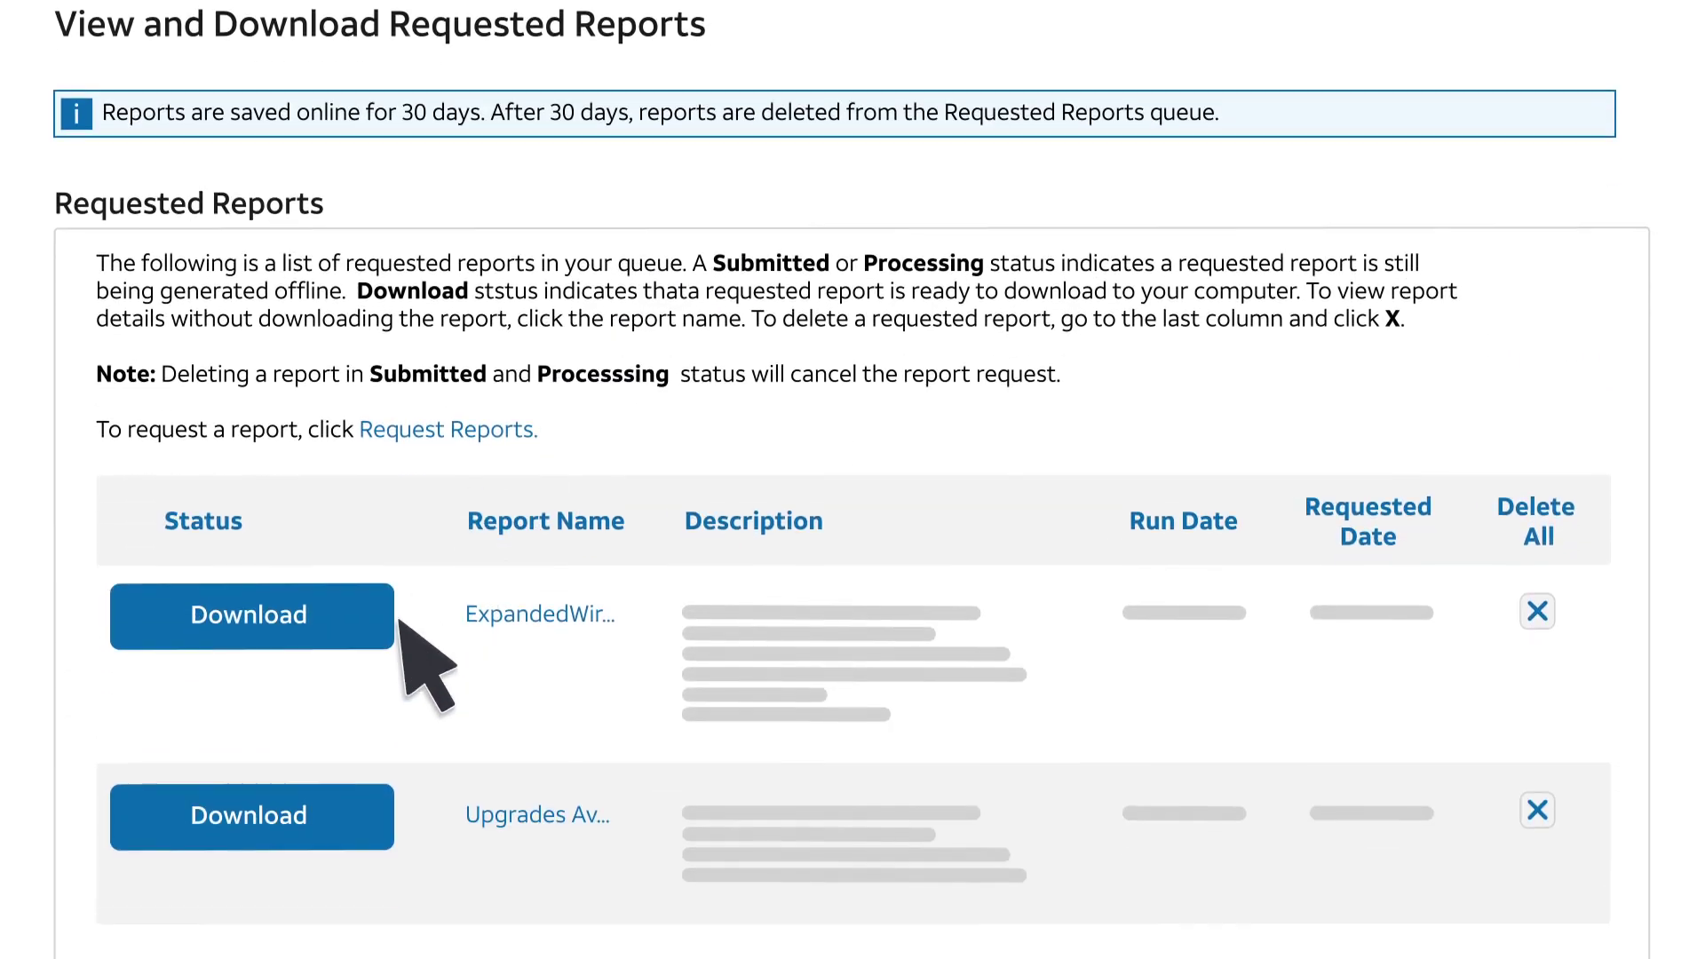
scroll(400, 621, down, 2)
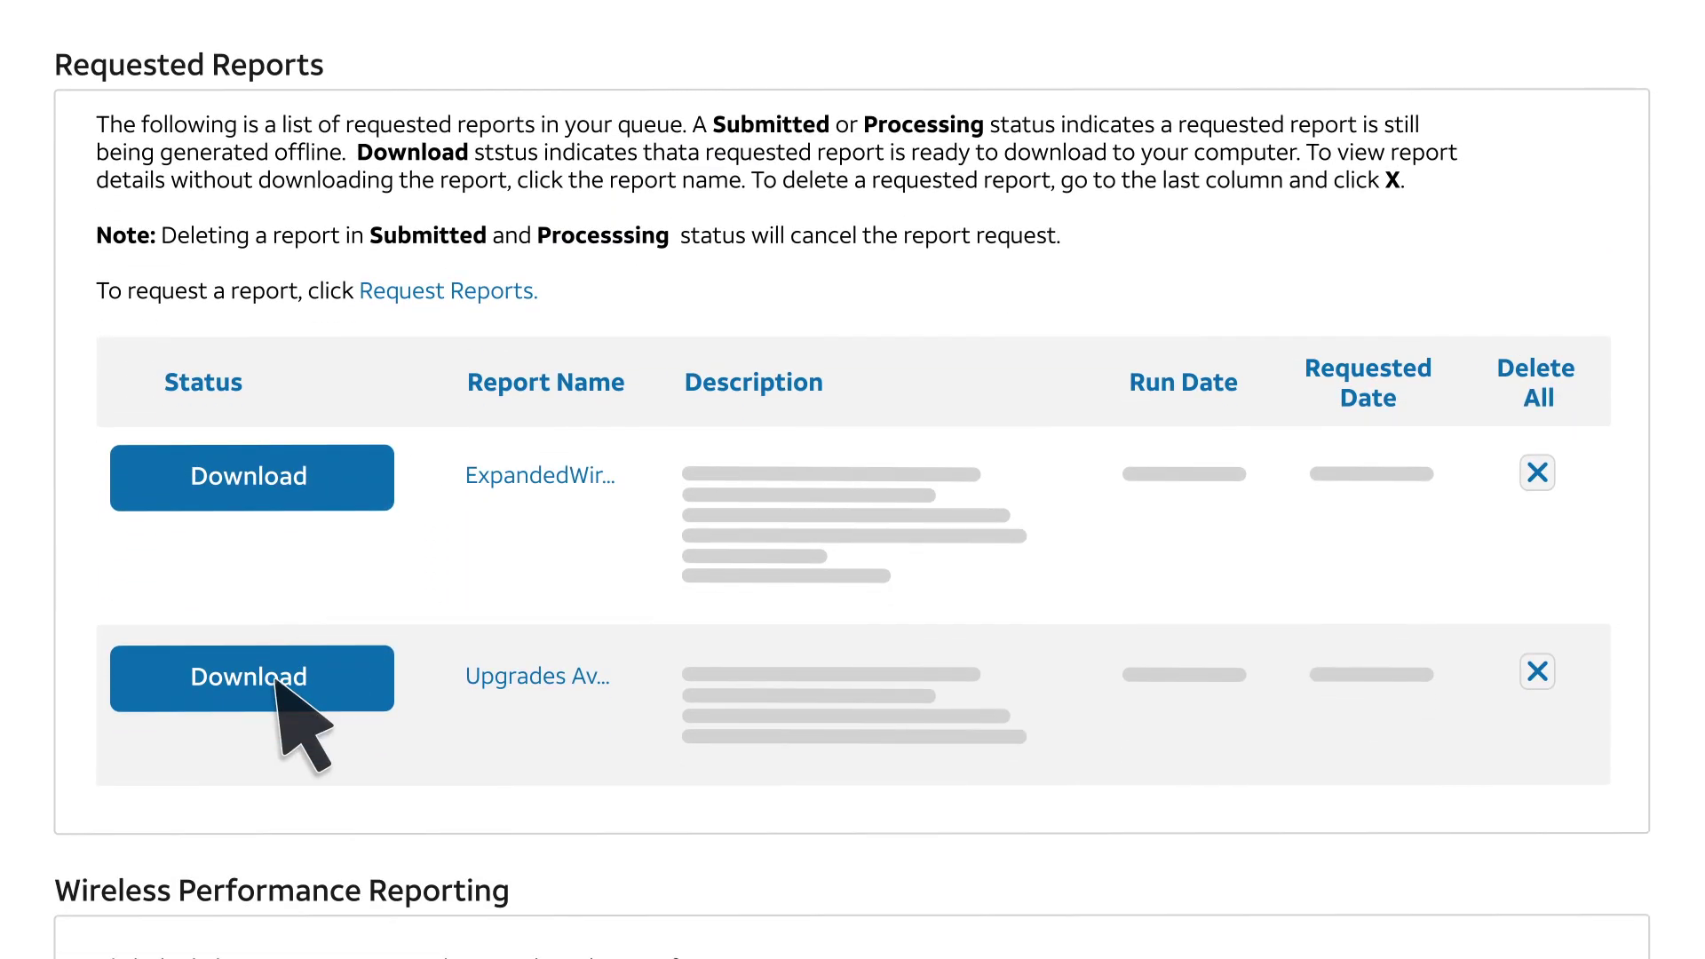
click(276, 676)
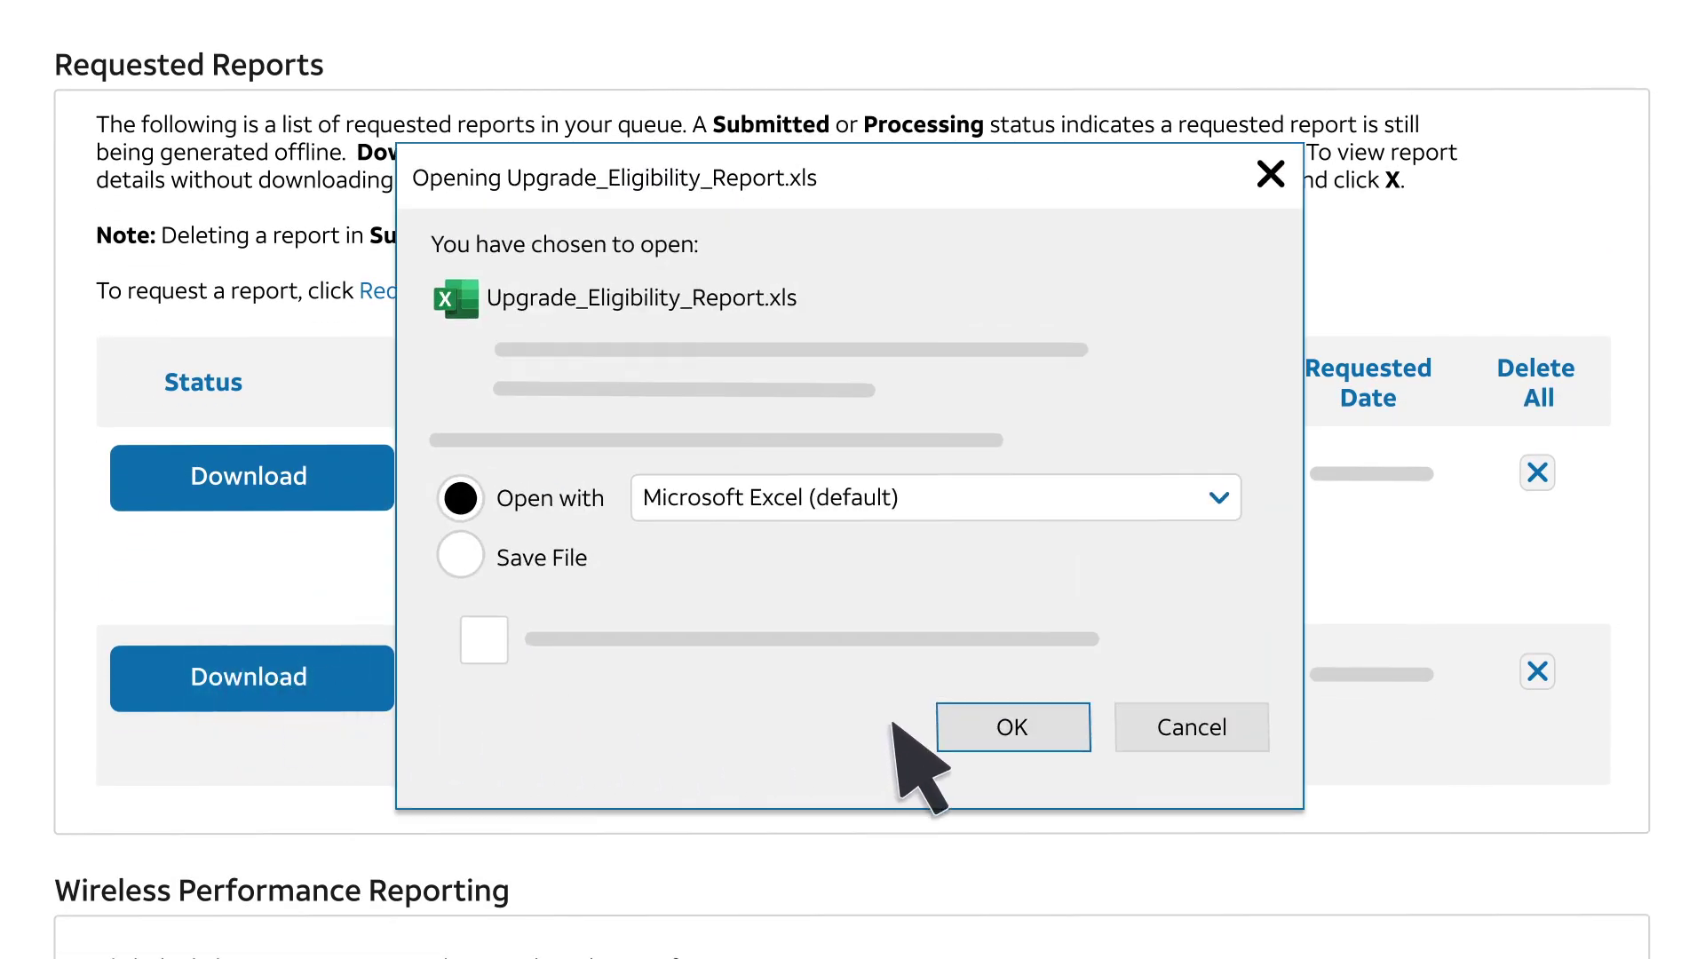
click(1012, 728)
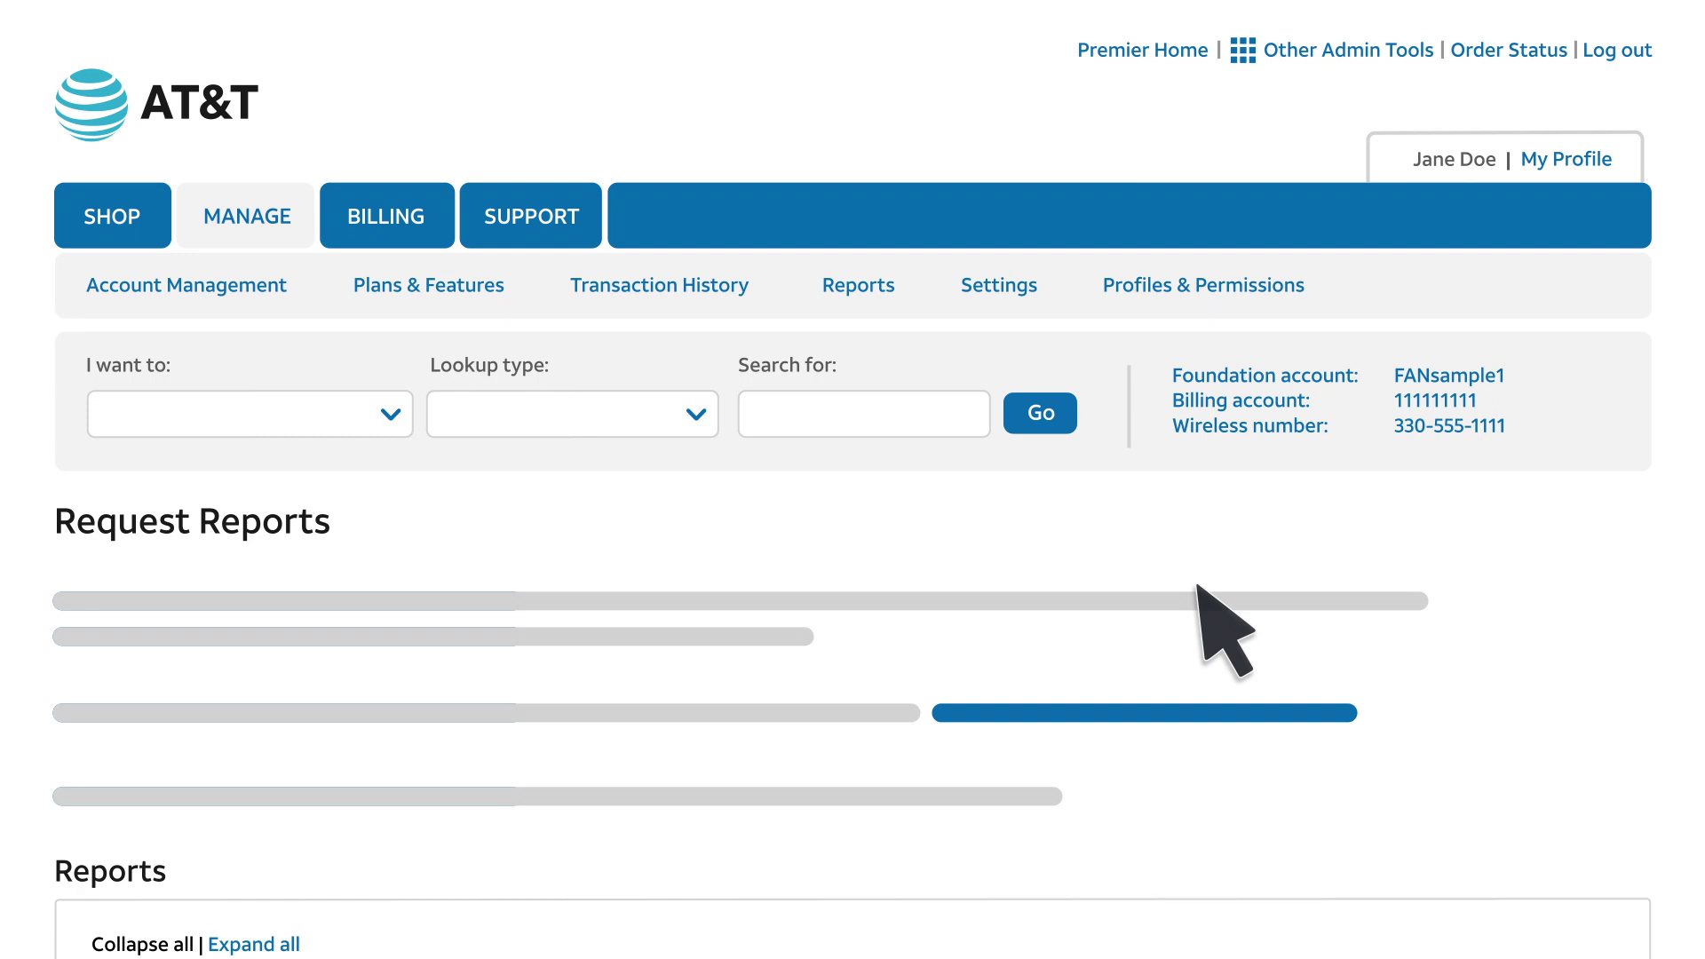
- Open the Expanded Wireless User Inventory Report from the Reports table in Excel
scroll(1198, 586, down, 10)
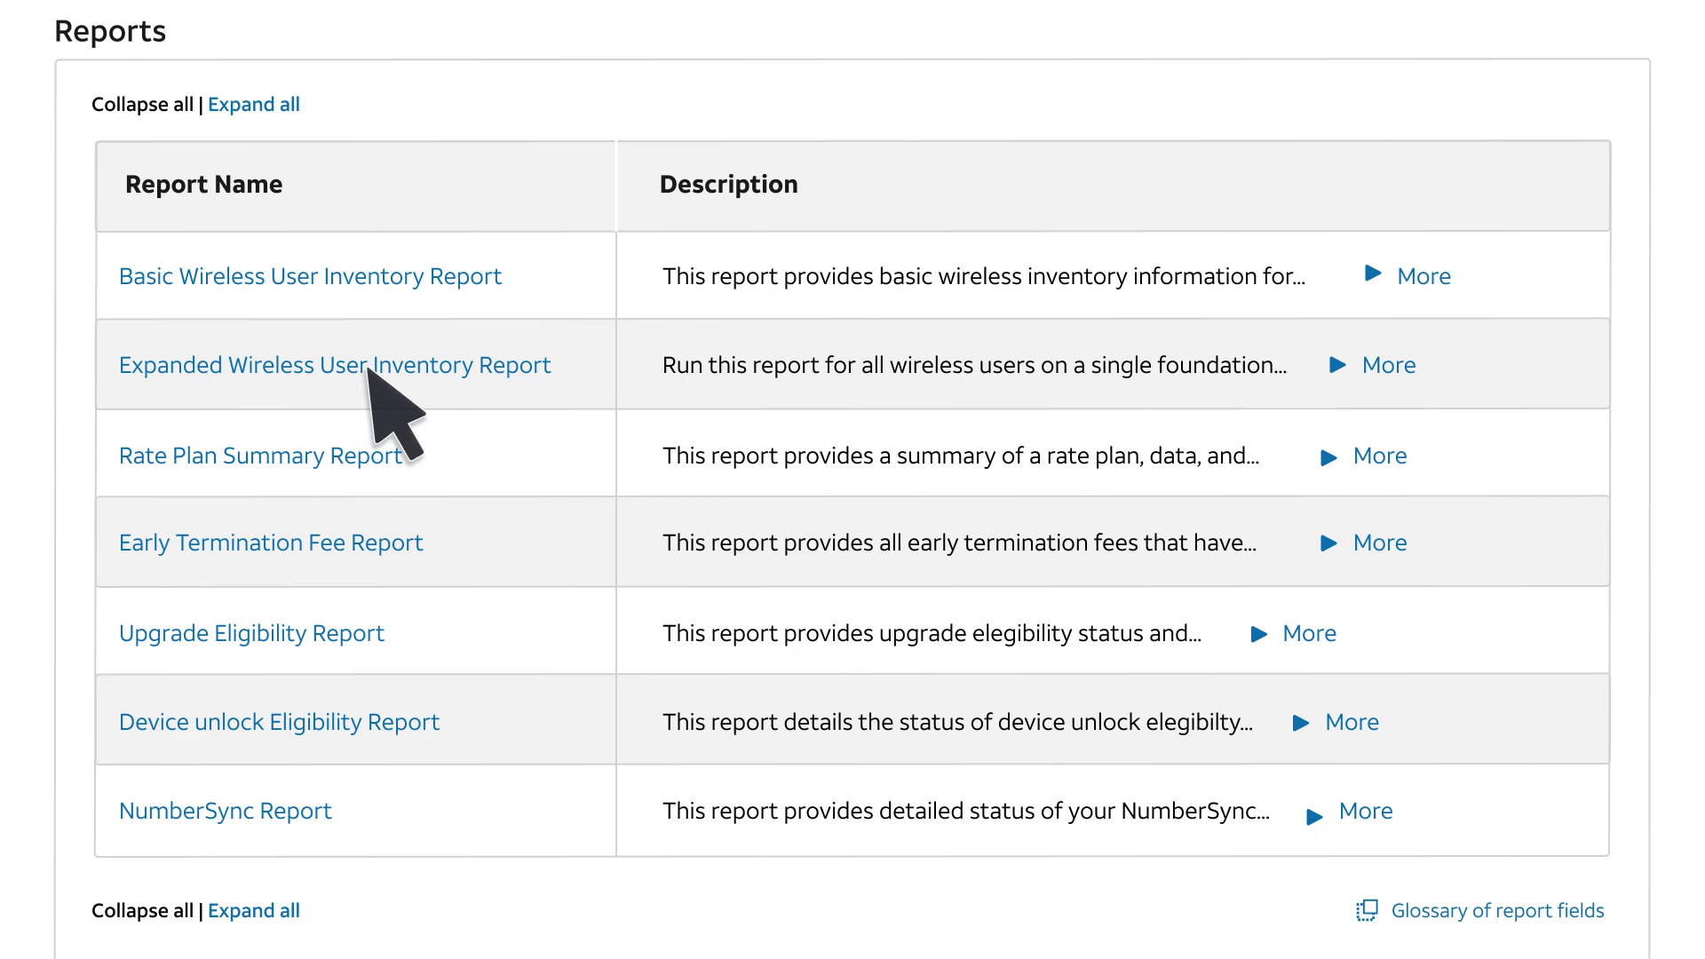
click(367, 368)
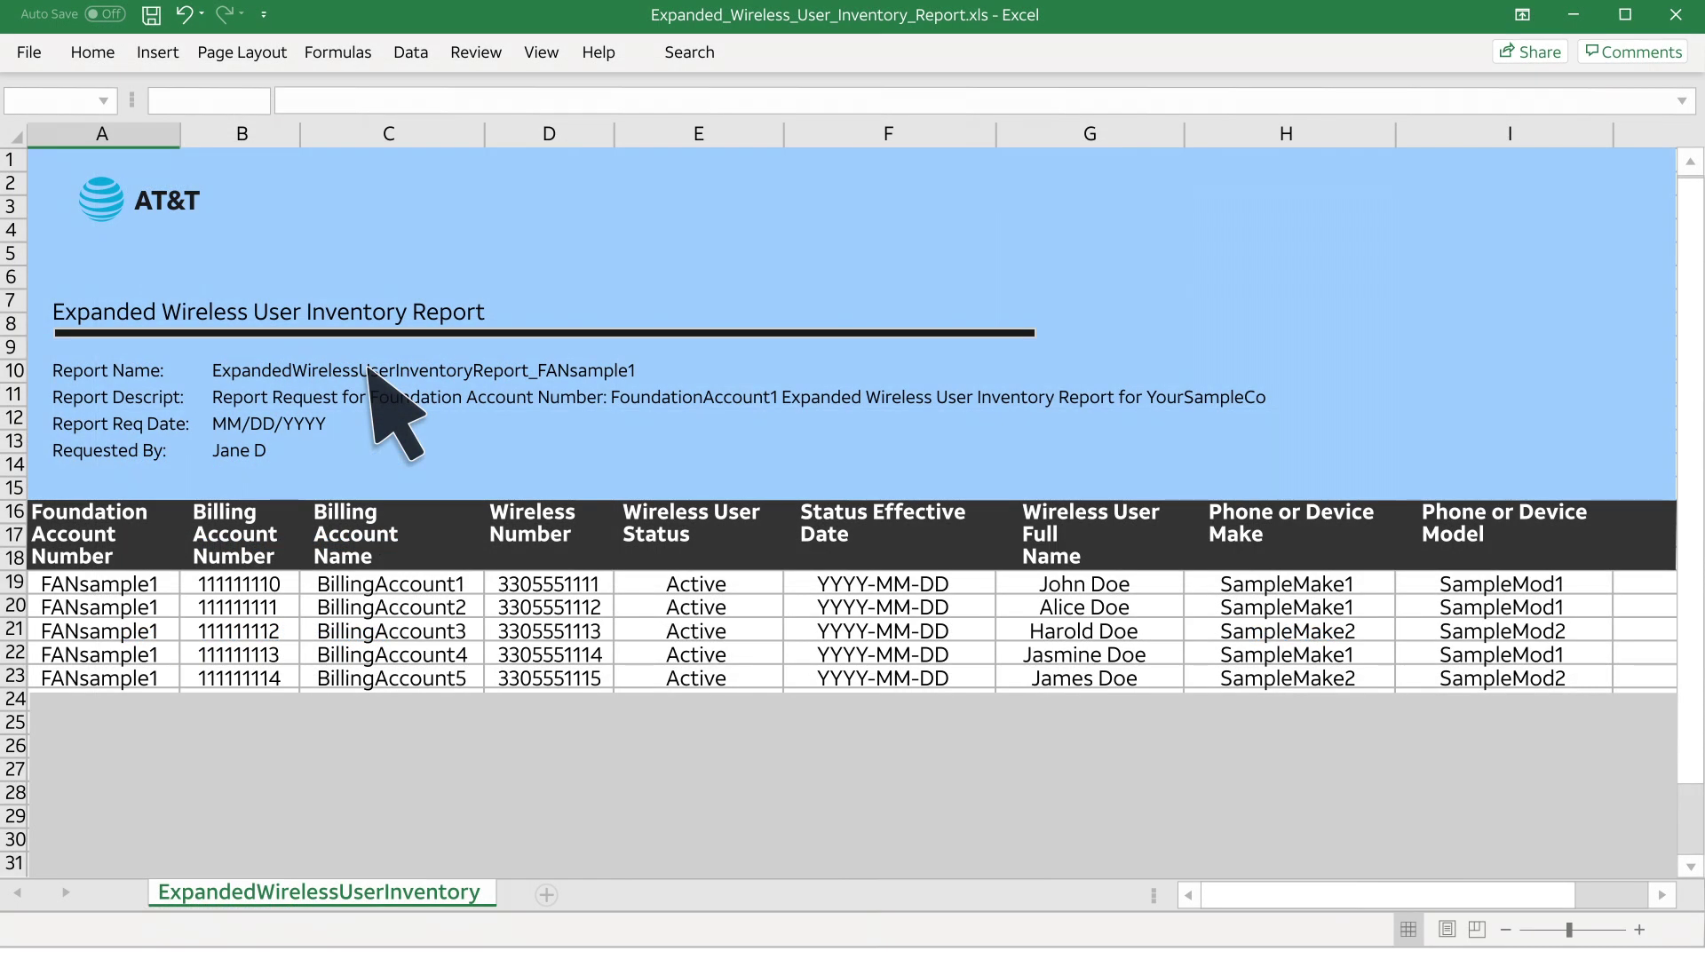
- Copy the three wireless numbers in D19:D21 into Premier's Enter Numbers box, then go to Support
scroll(368, 368, right, 5)
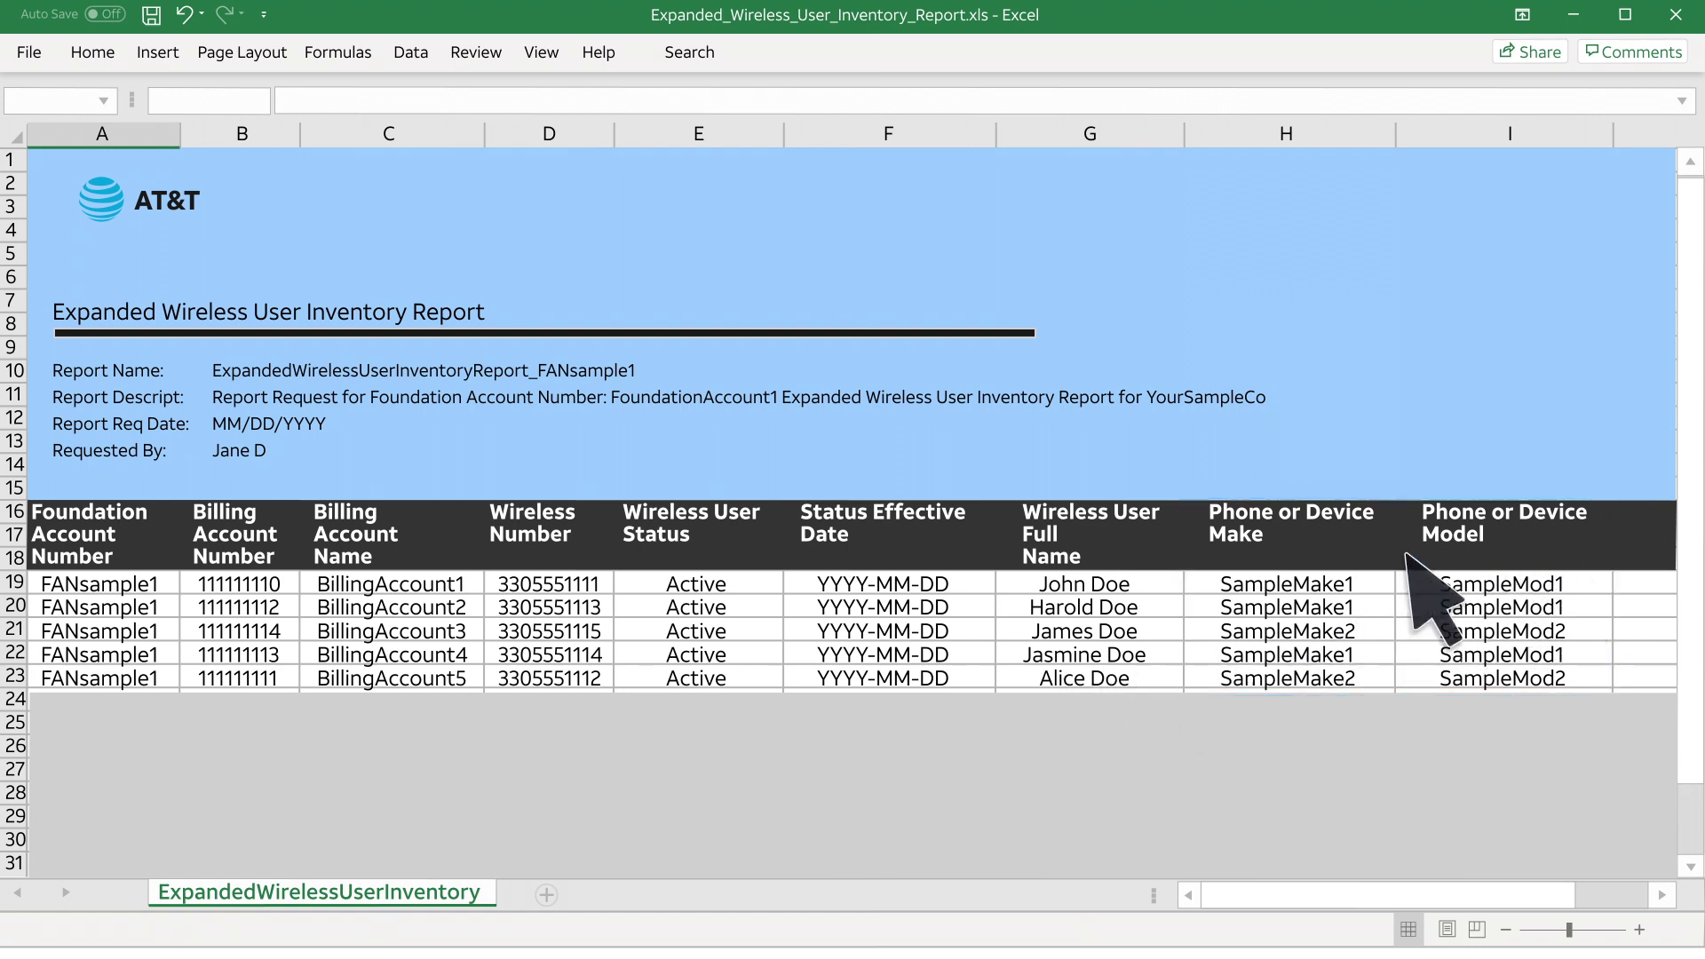
drag(494, 579, 613, 631)
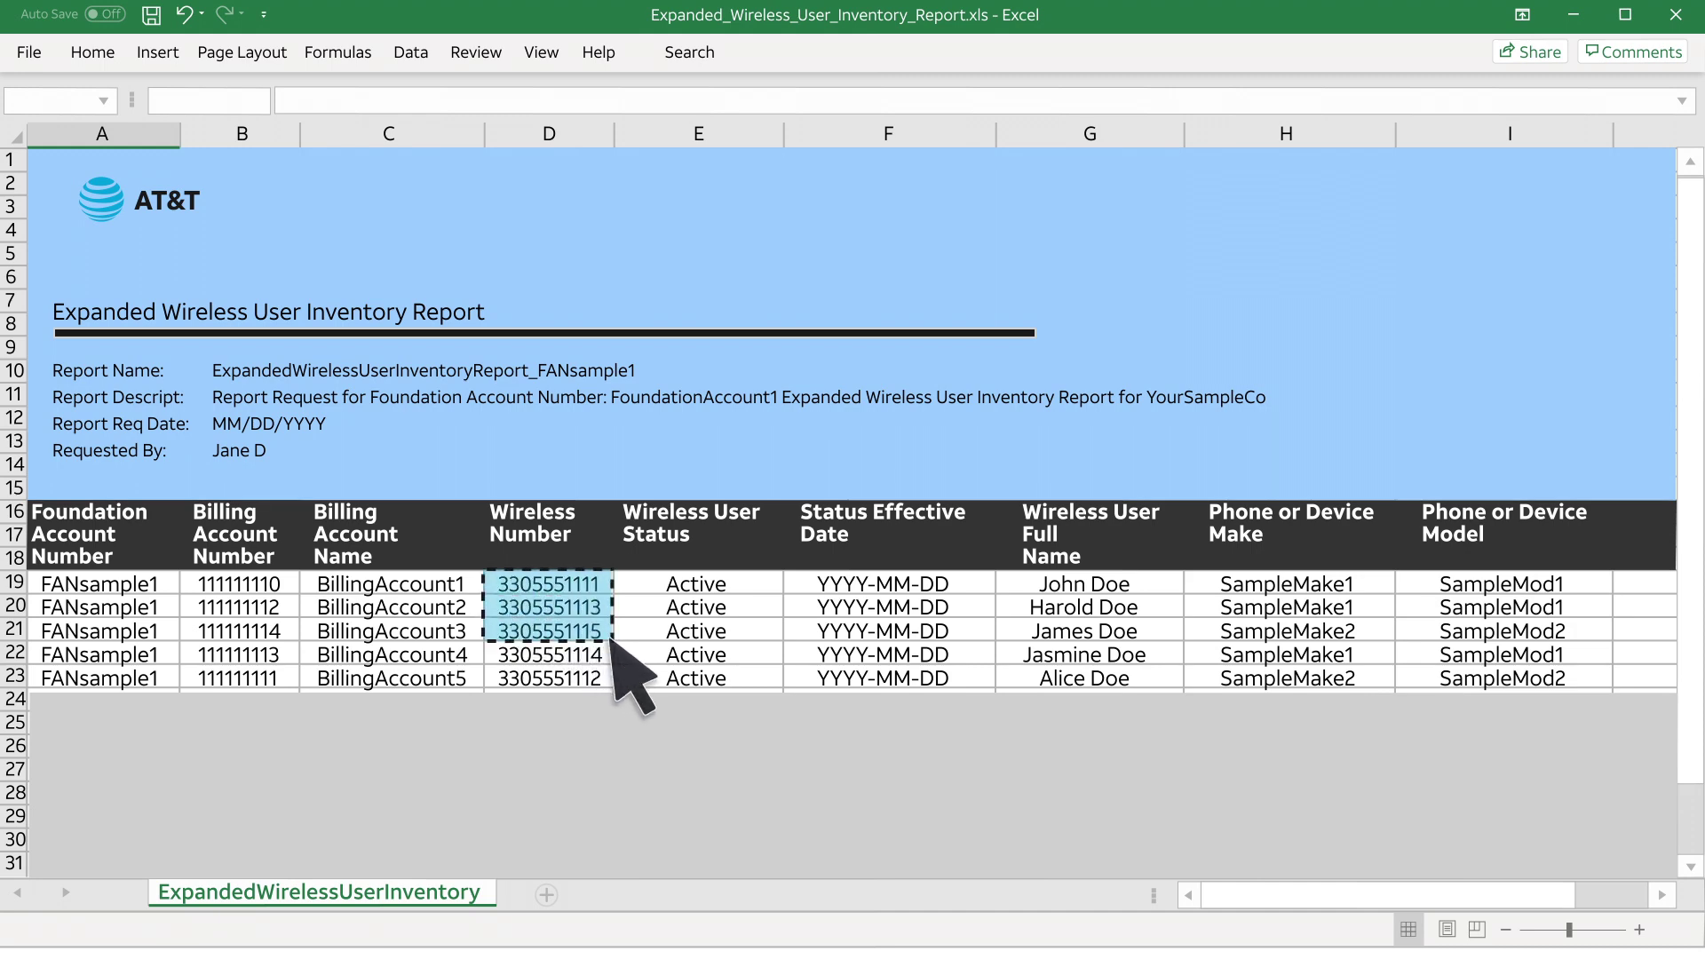
key(ctrl+c)
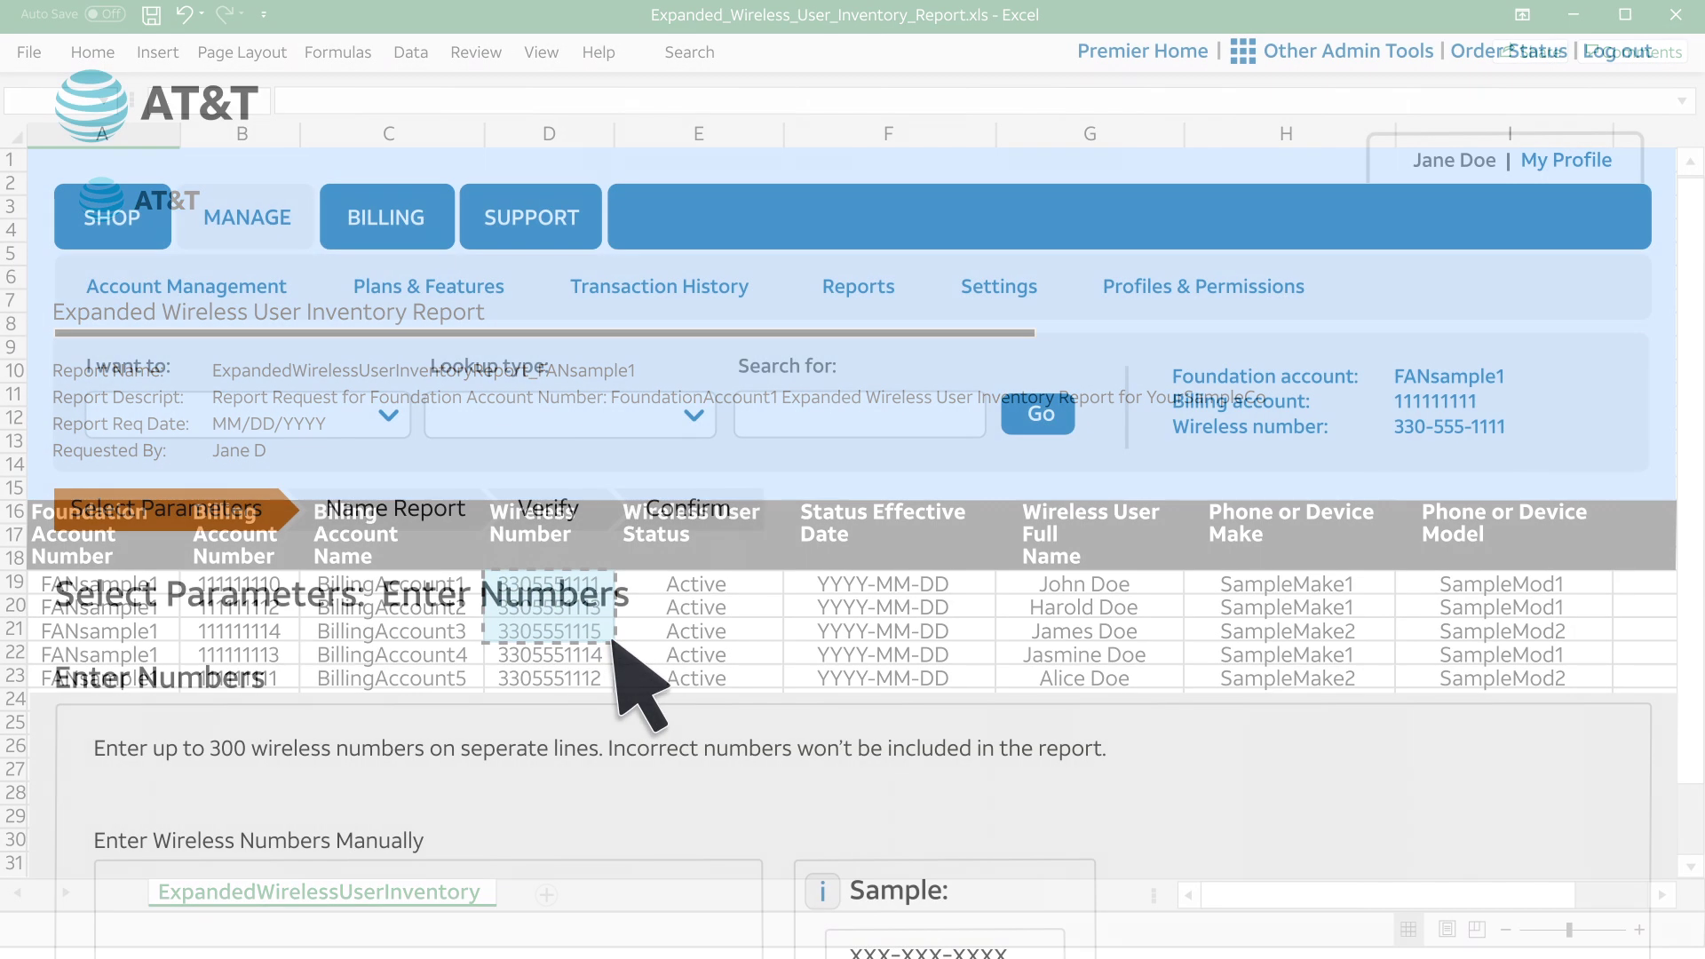
key(ctrl+v)
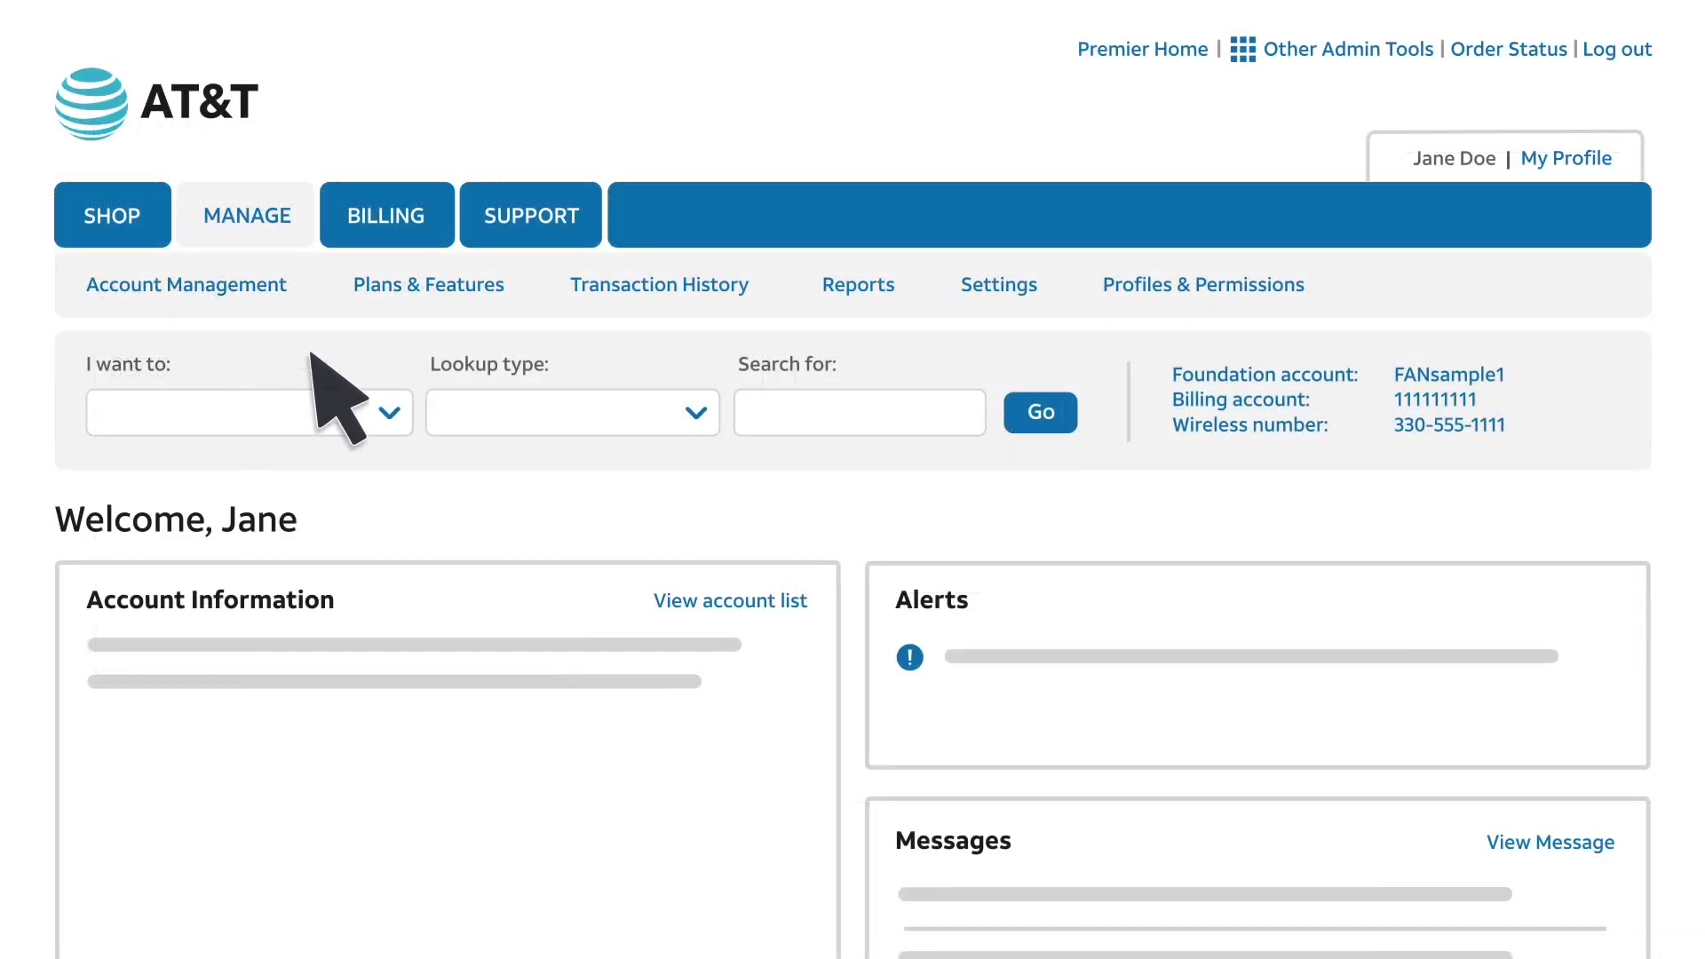
click(541, 235)
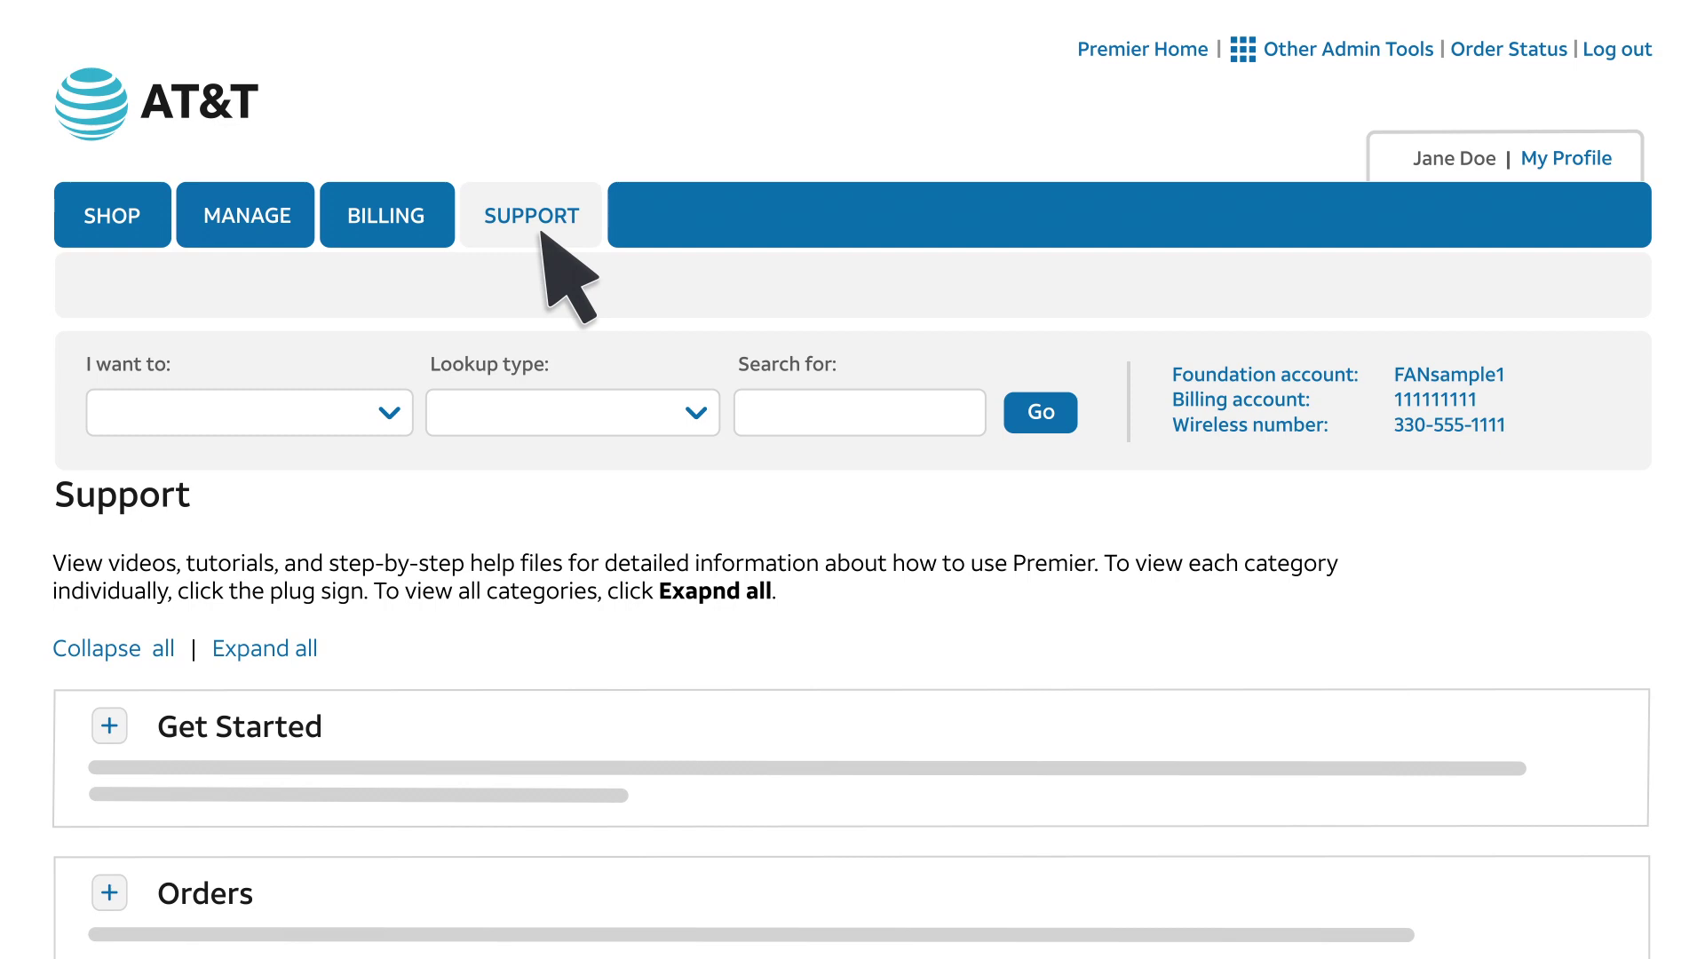